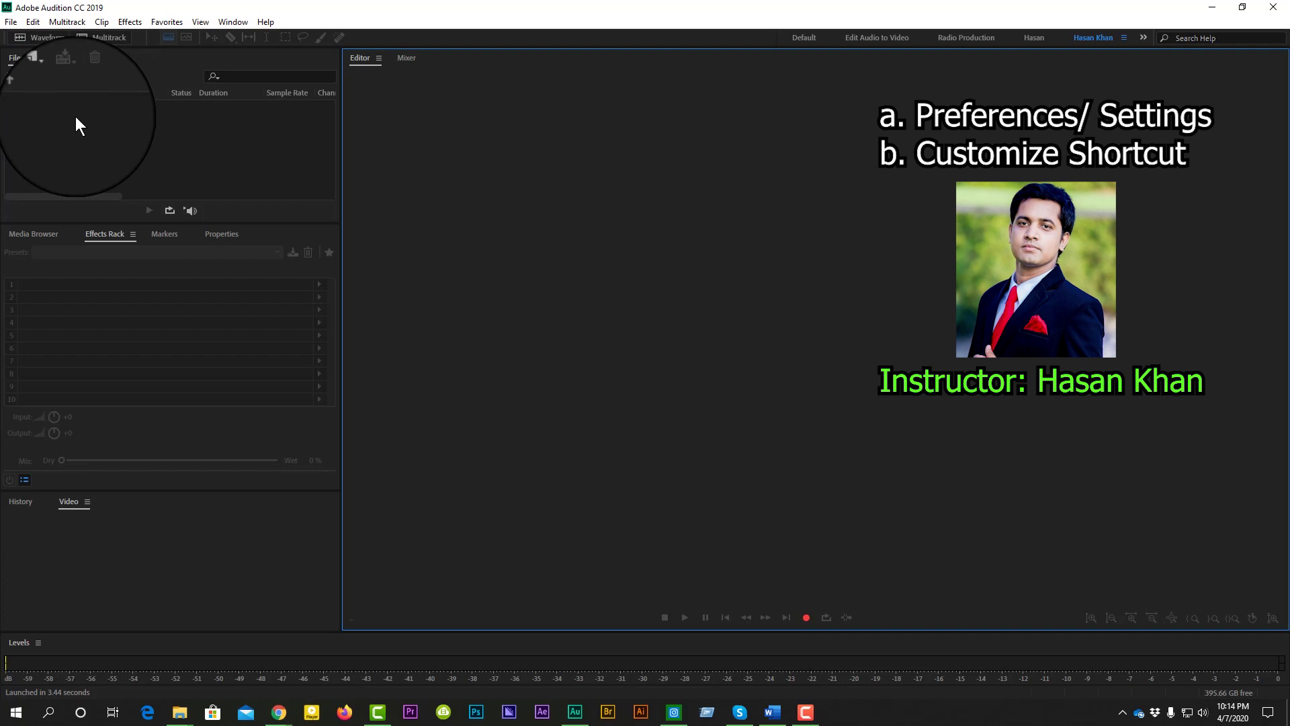
Step: Open Edit > Preferences > General
left_click(32, 22)
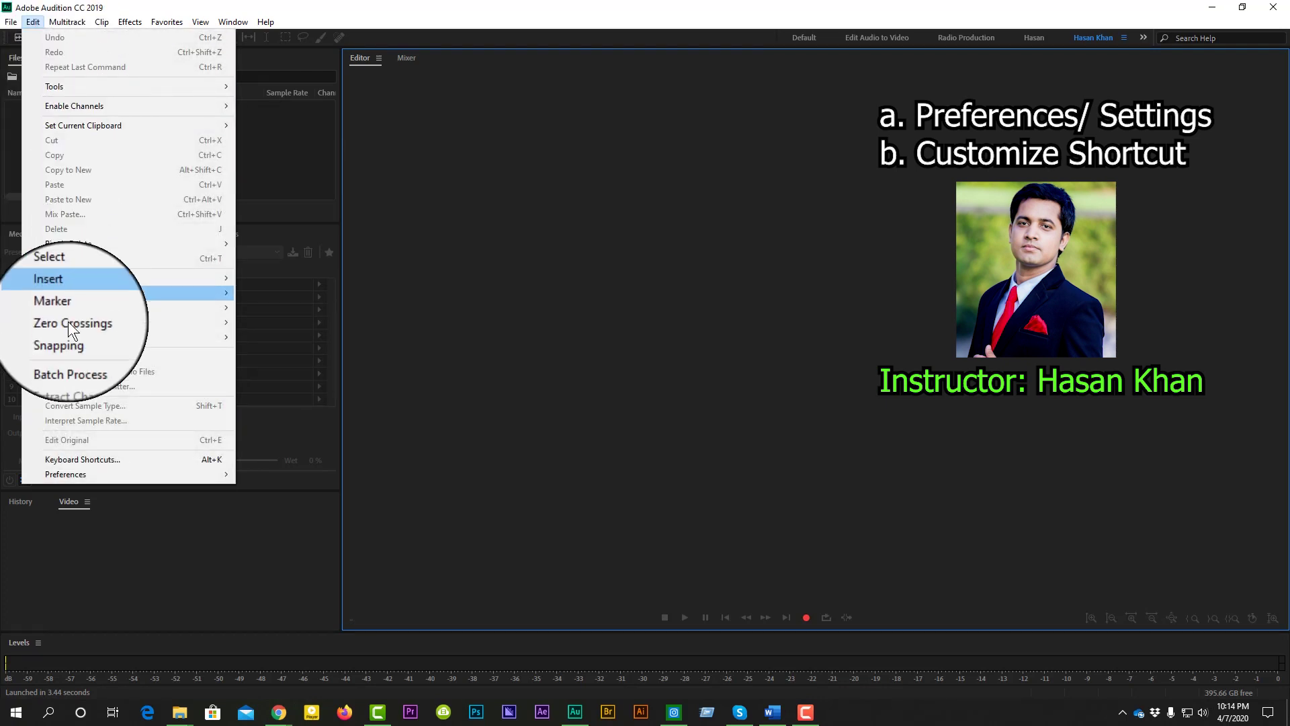
mouse_move(82, 477)
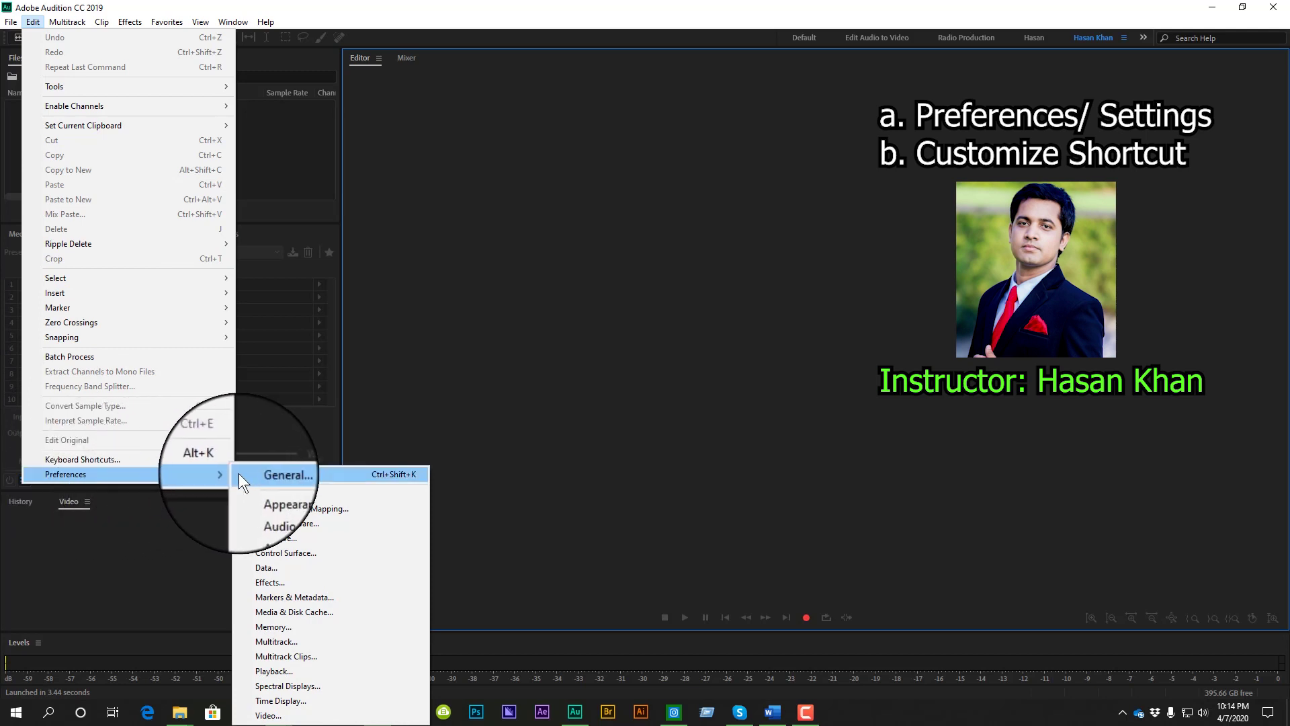
left_click(287, 476)
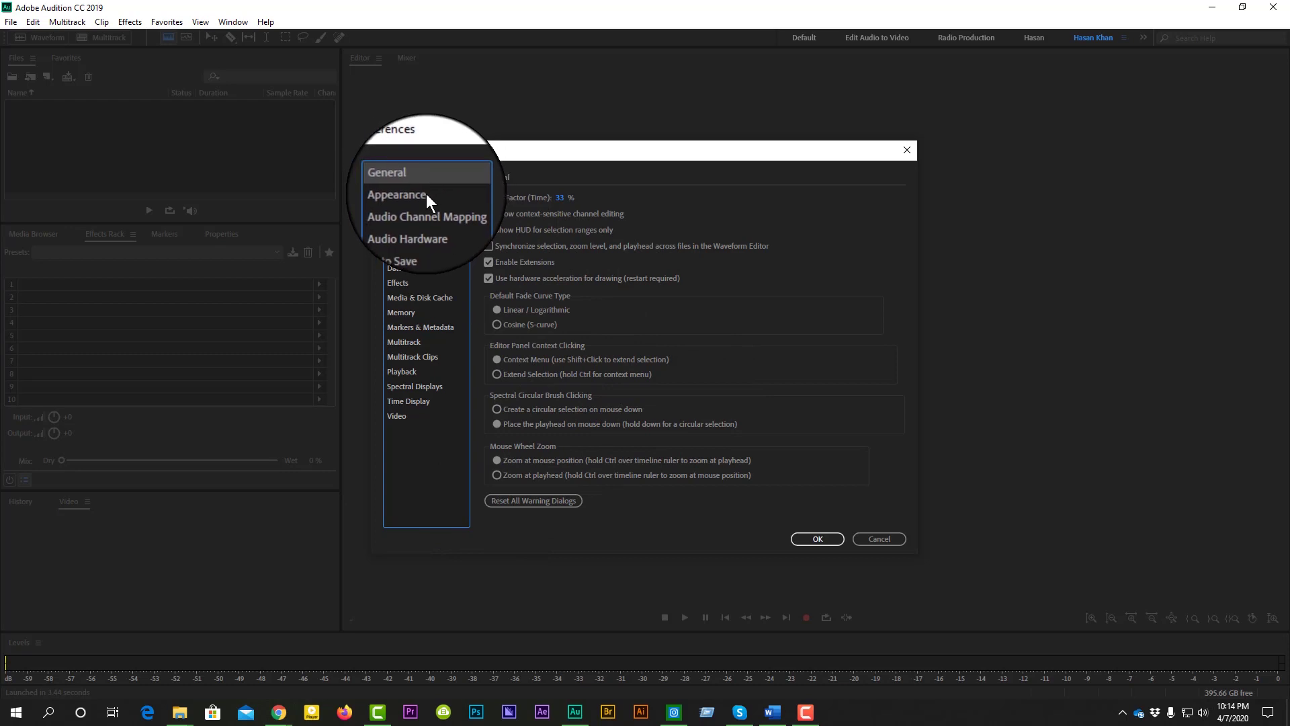
Step: Try the Indian Earth, Vitamin C and another Appearance colour preset
left_click(426, 193)
left_click(541, 198)
left_click(578, 373)
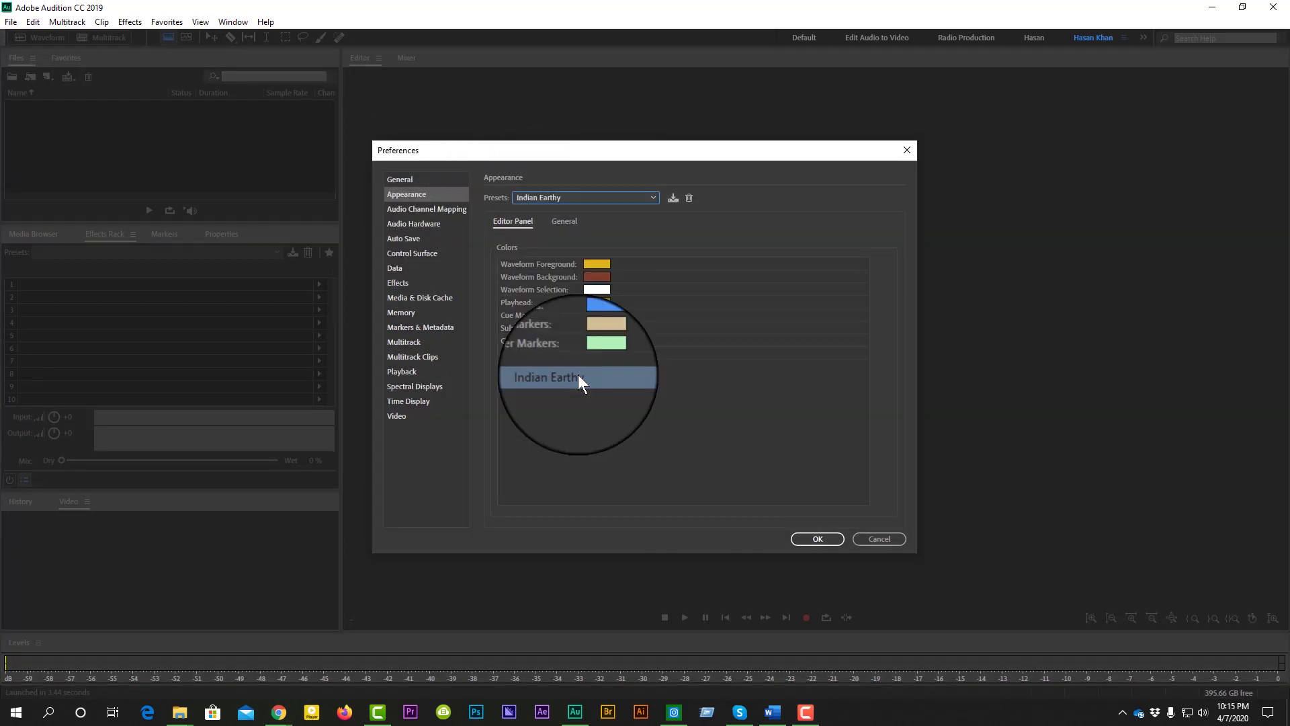
left_click(620, 200)
left_click(582, 435)
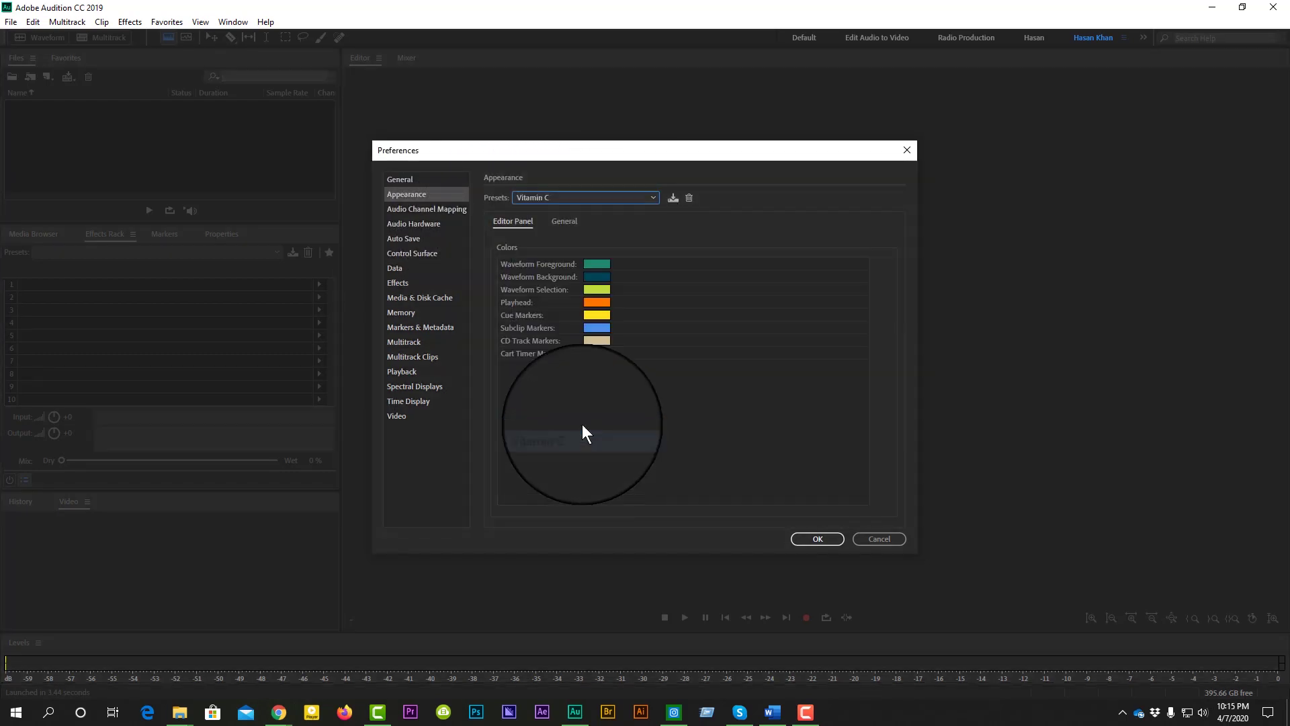
left_click(596, 199)
left_click(597, 217)
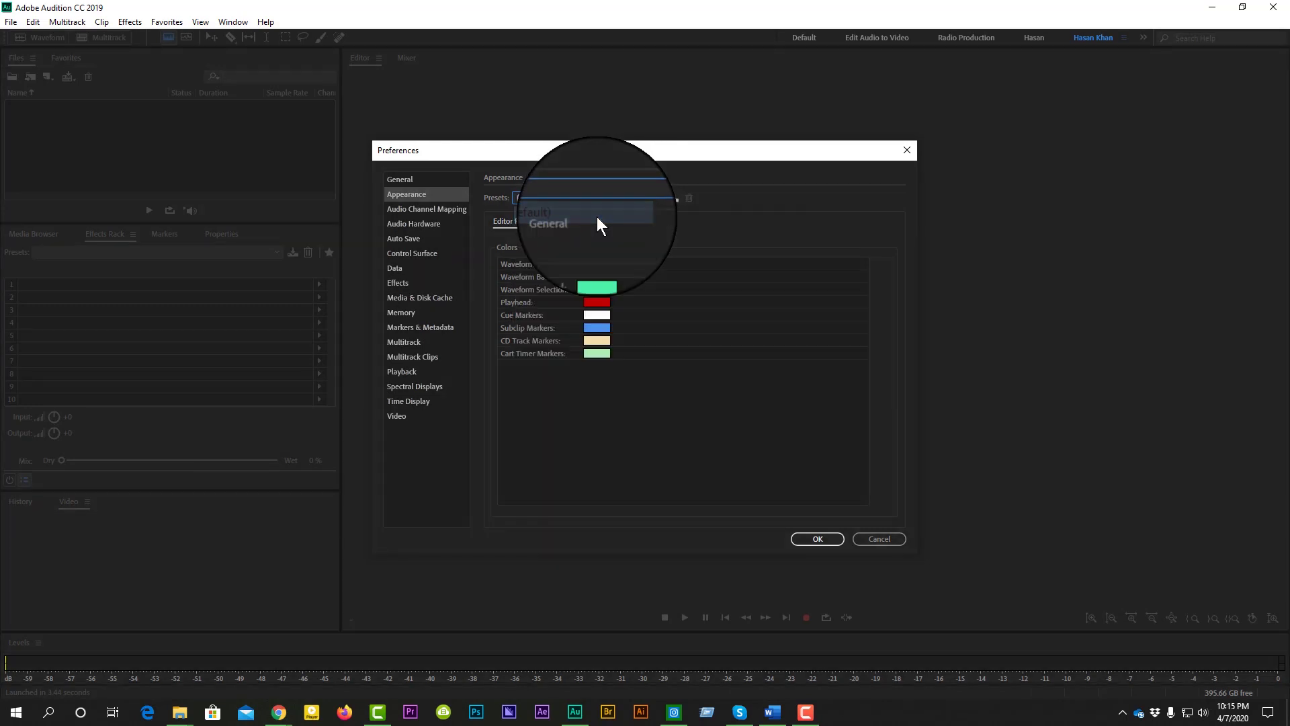
Step: Inspect the Default Stereo Input and Output channel assignments, leaving them unchanged
left_click(434, 209)
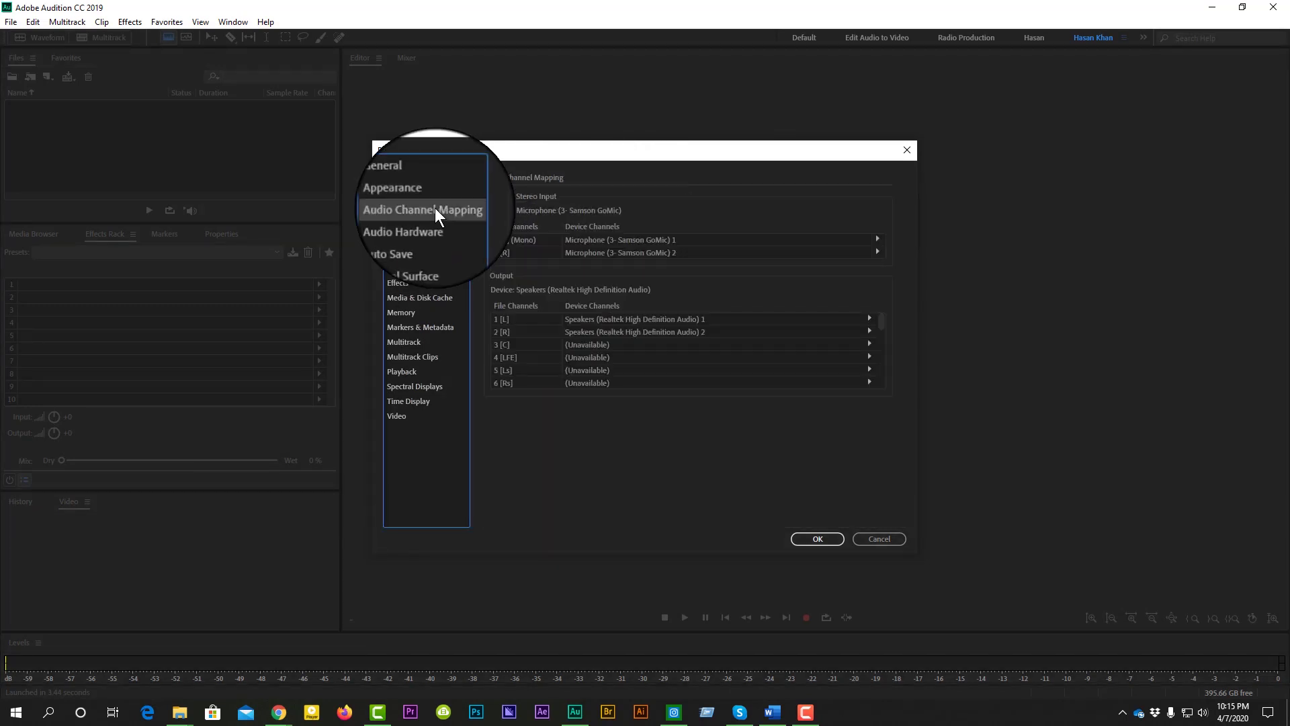
left_click(559, 243)
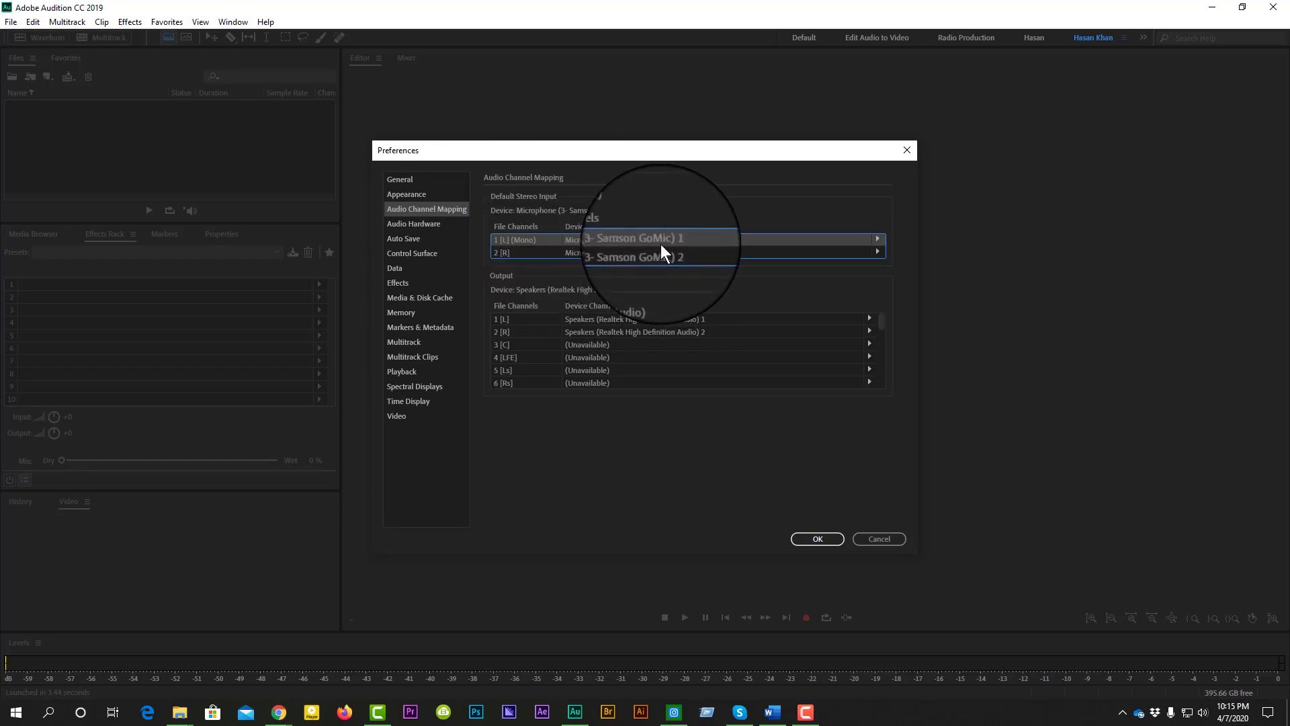
left_click(614, 253)
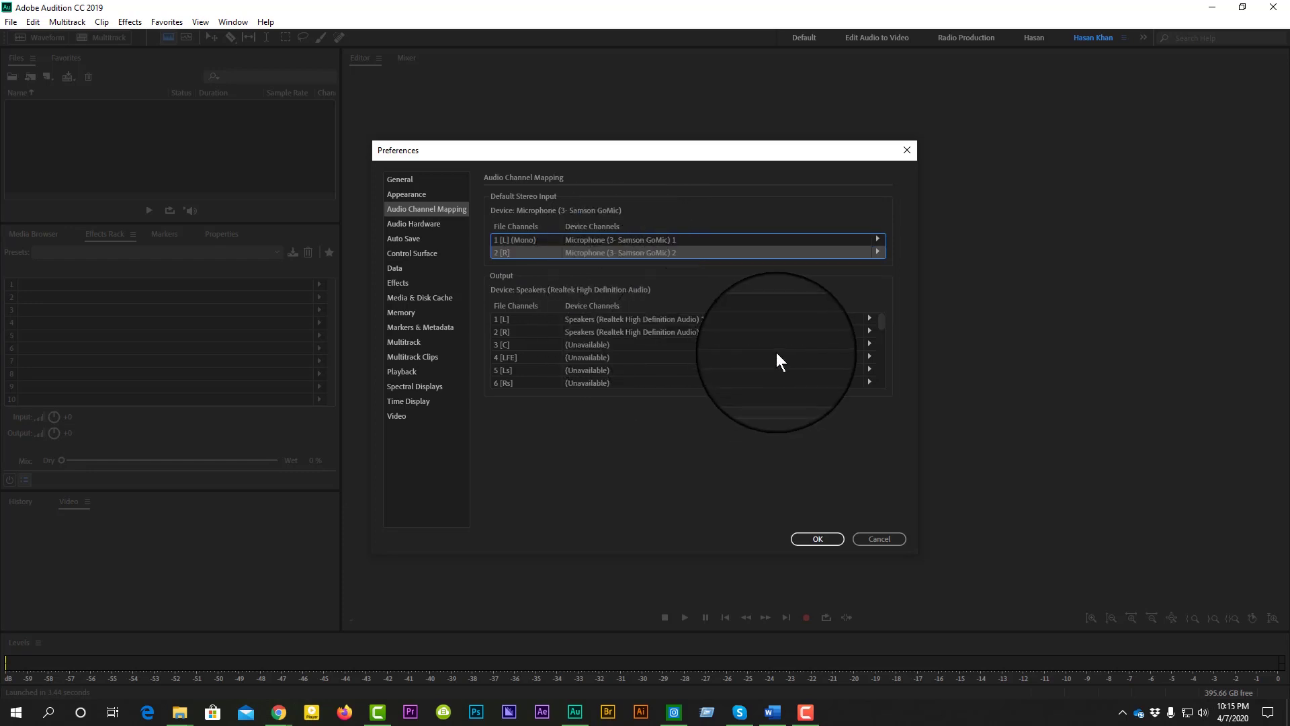
left_click(869, 343)
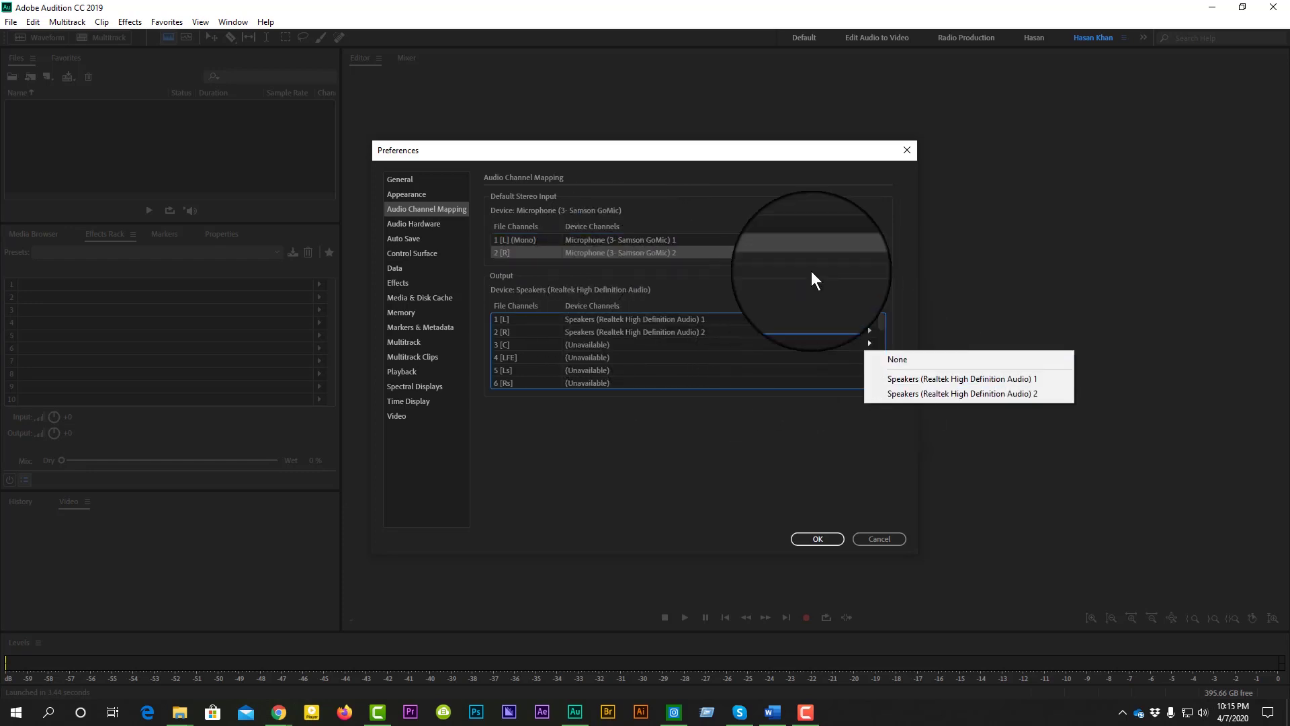
left_click(828, 255)
left_click(877, 252)
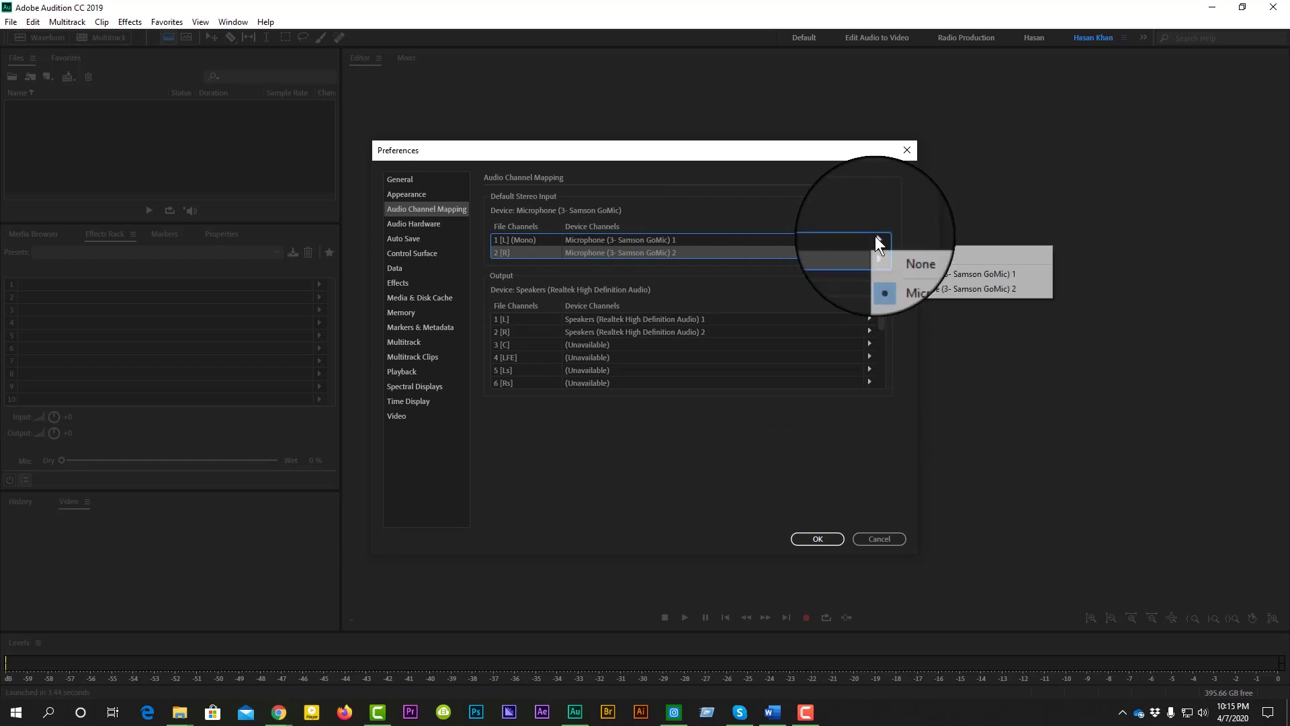
left_click(638, 151)
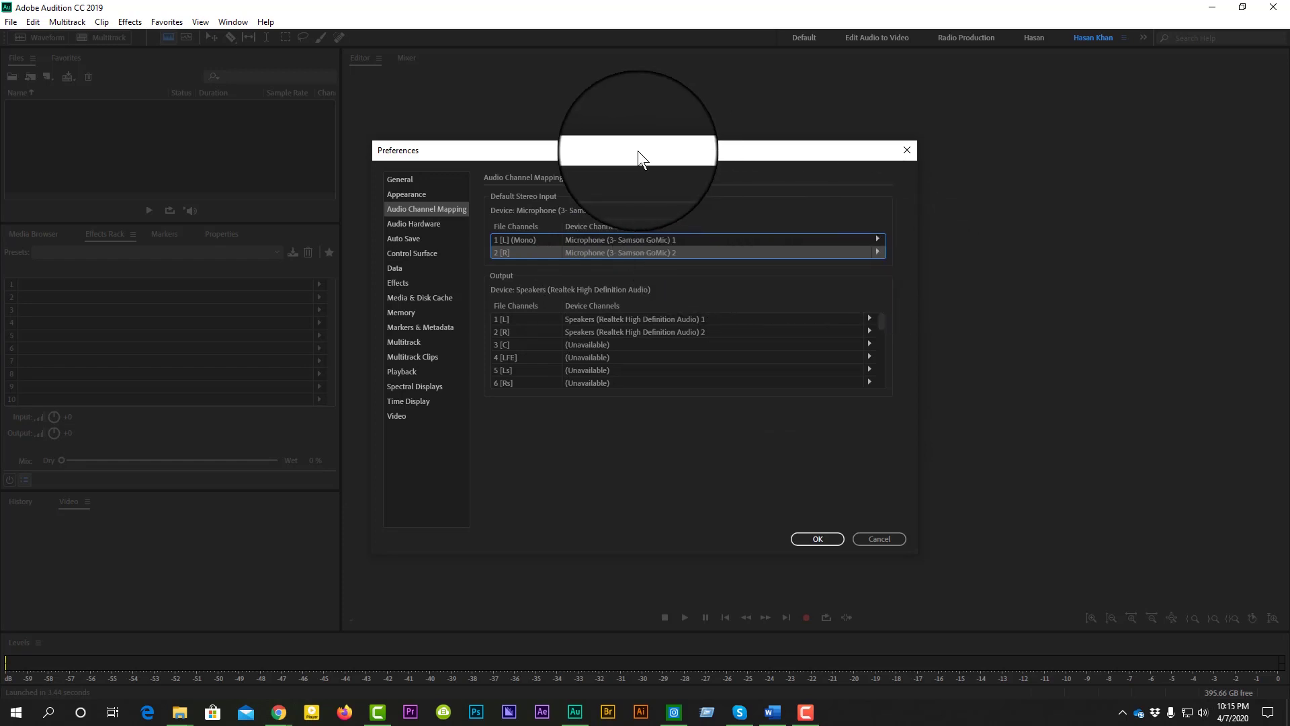
Step: In Audio Hardware, keep Samson GoMic input, Realtek speakers output and 500 ms latency
left_click(424, 224)
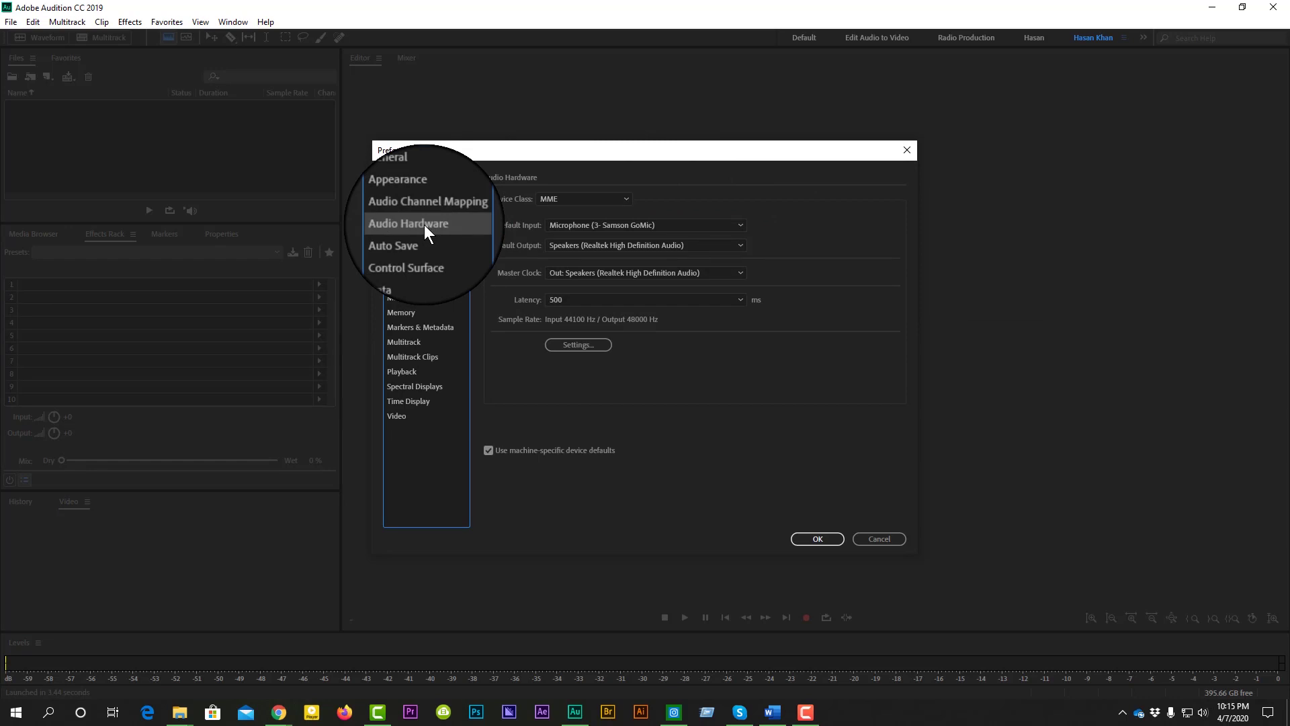
left_click(570, 222)
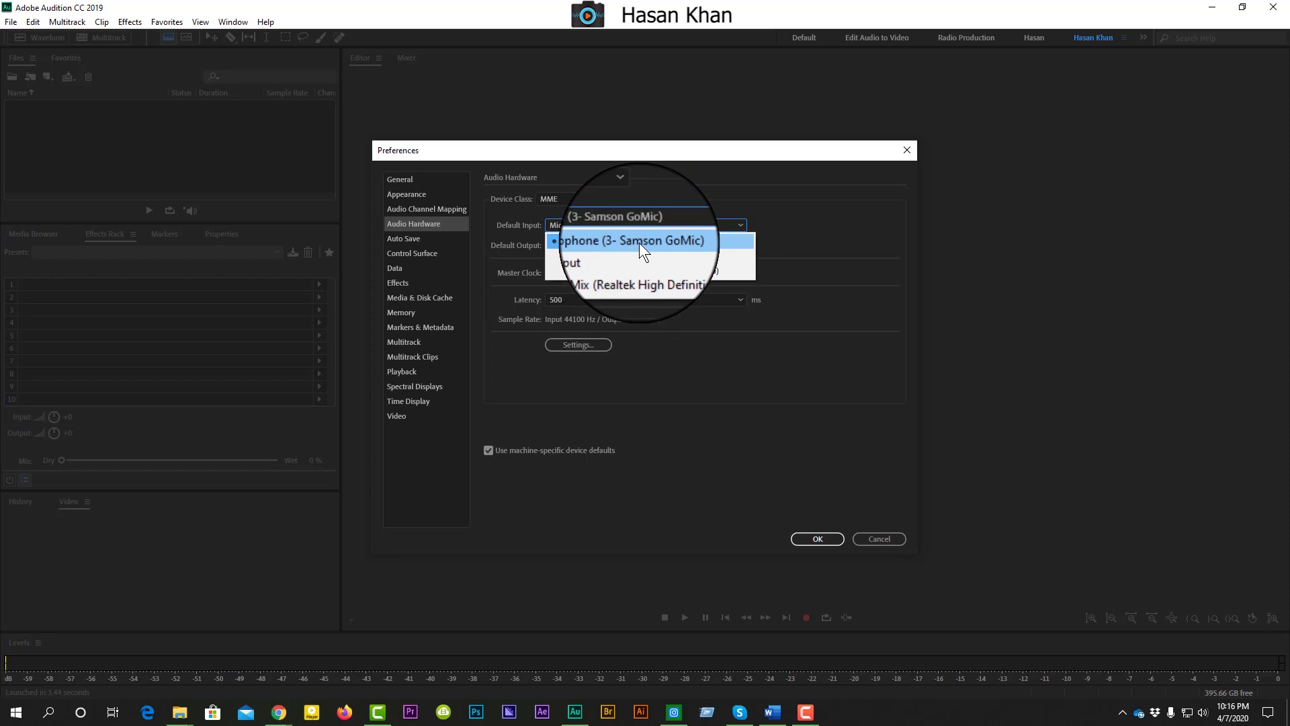
left_click(639, 243)
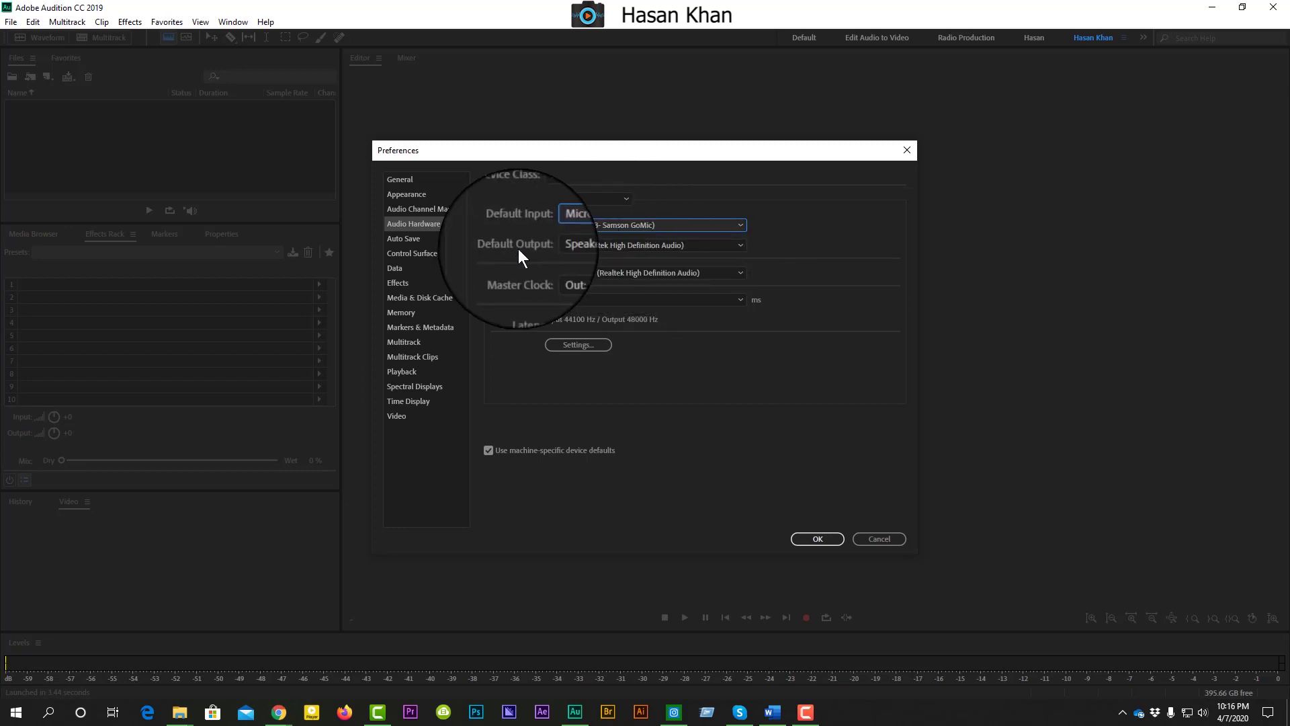
left_click(579, 247)
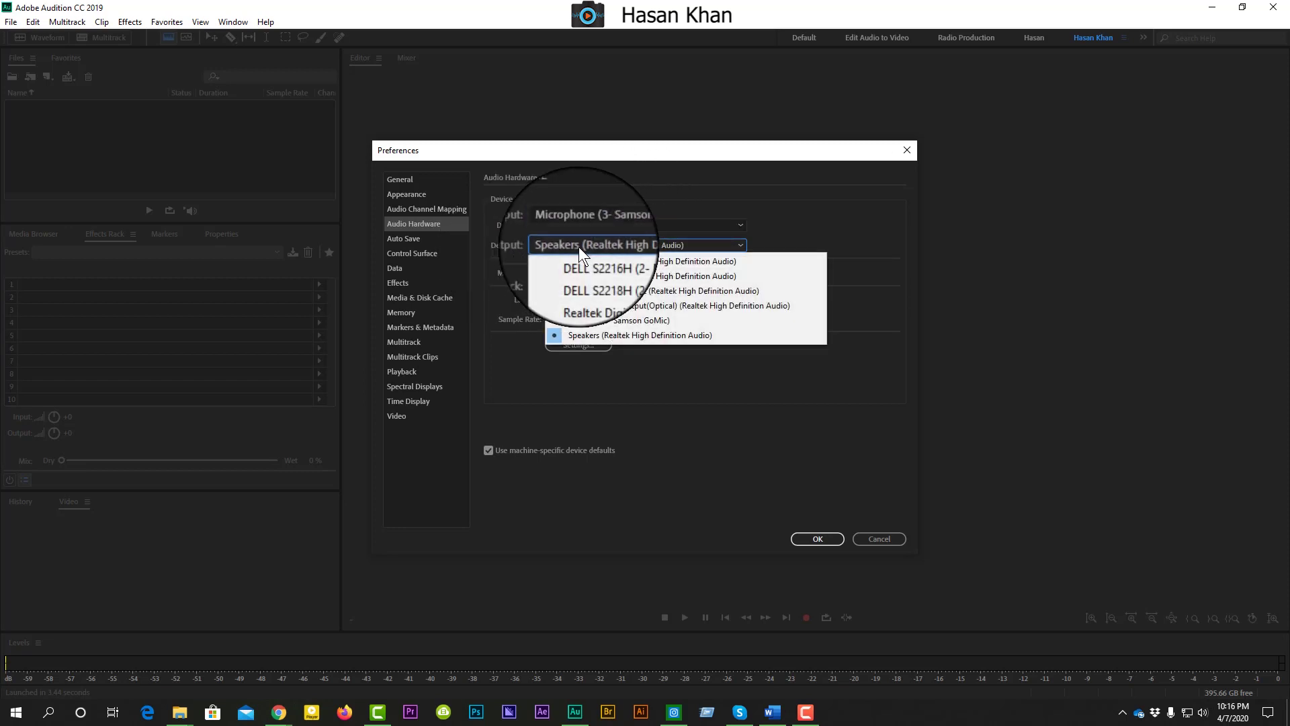
left_click(618, 335)
left_click(576, 299)
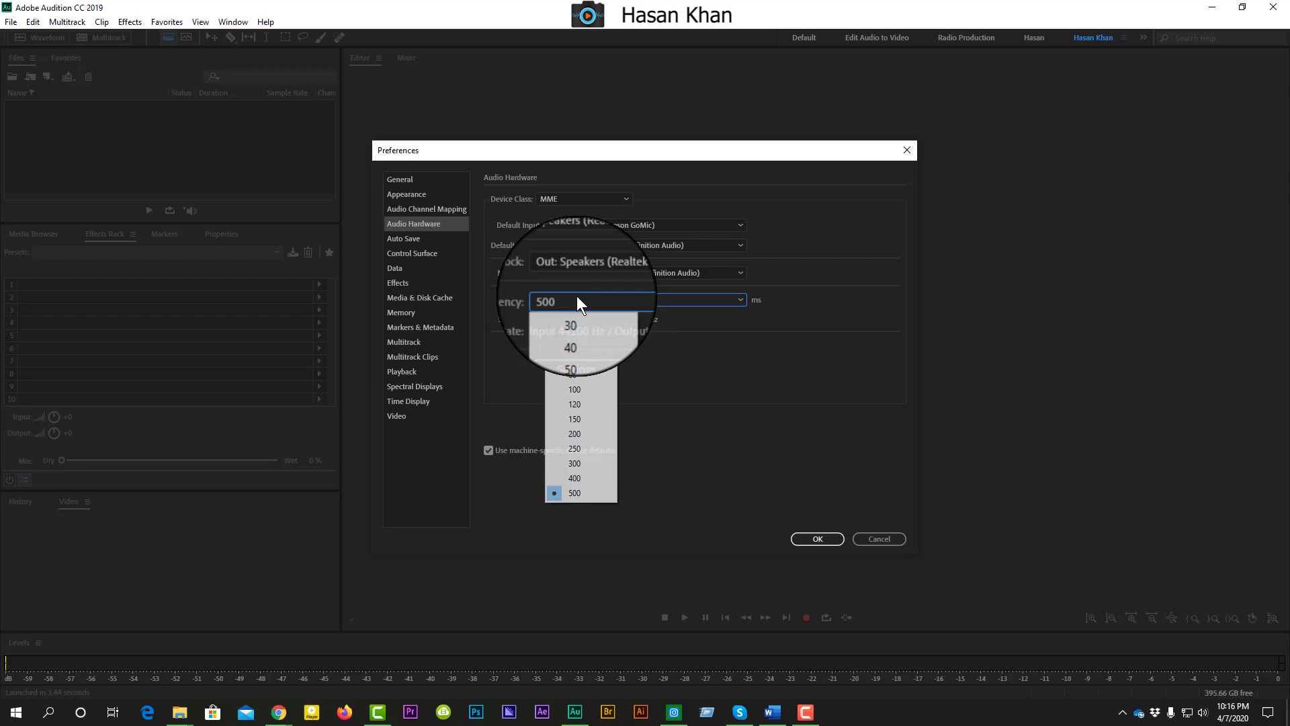
left_click(482, 292)
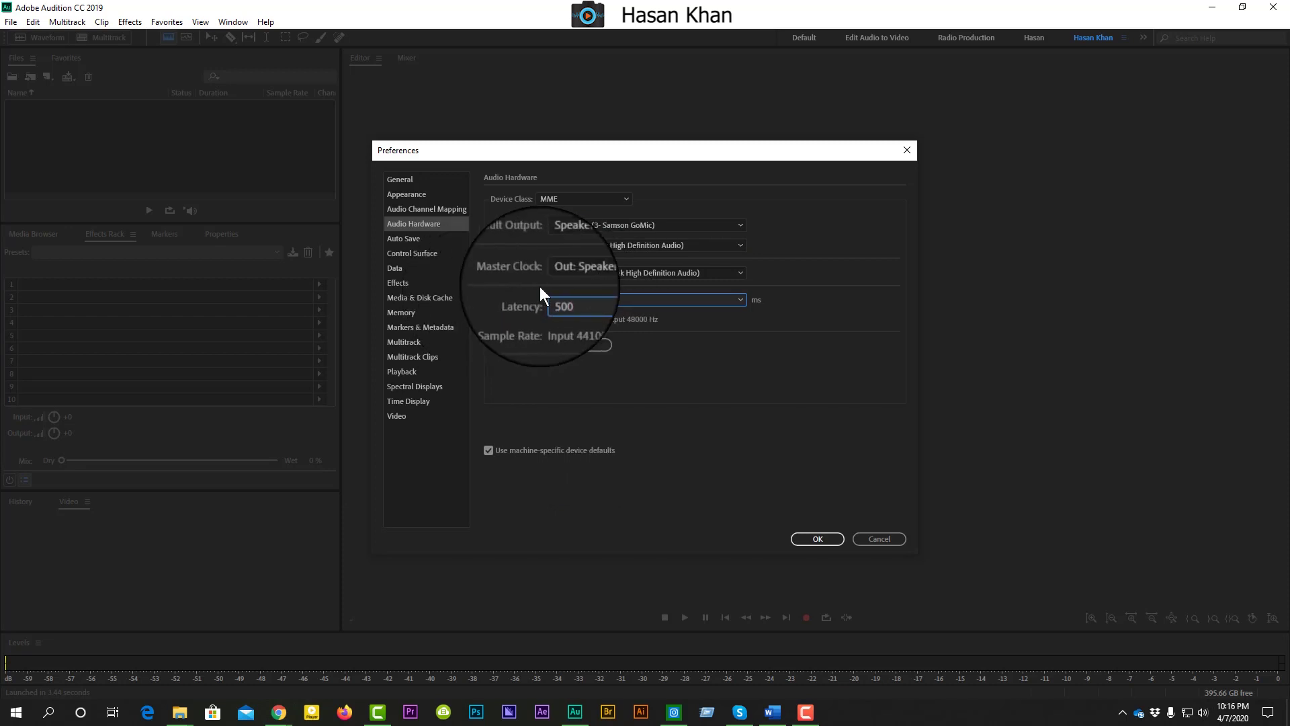
left_click(589, 272)
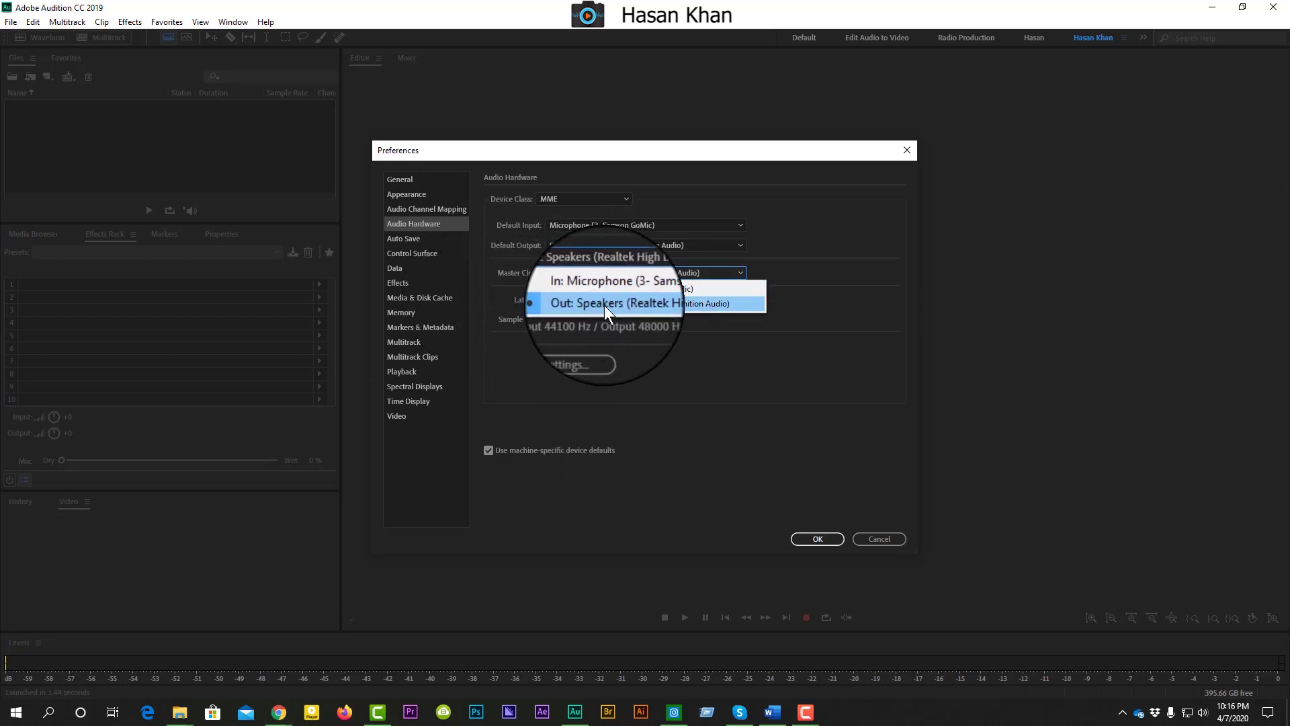
Step: Set Master Clock to Speakers, then edit the Auto Save recovery data interval
left_click(624, 305)
left_click(411, 239)
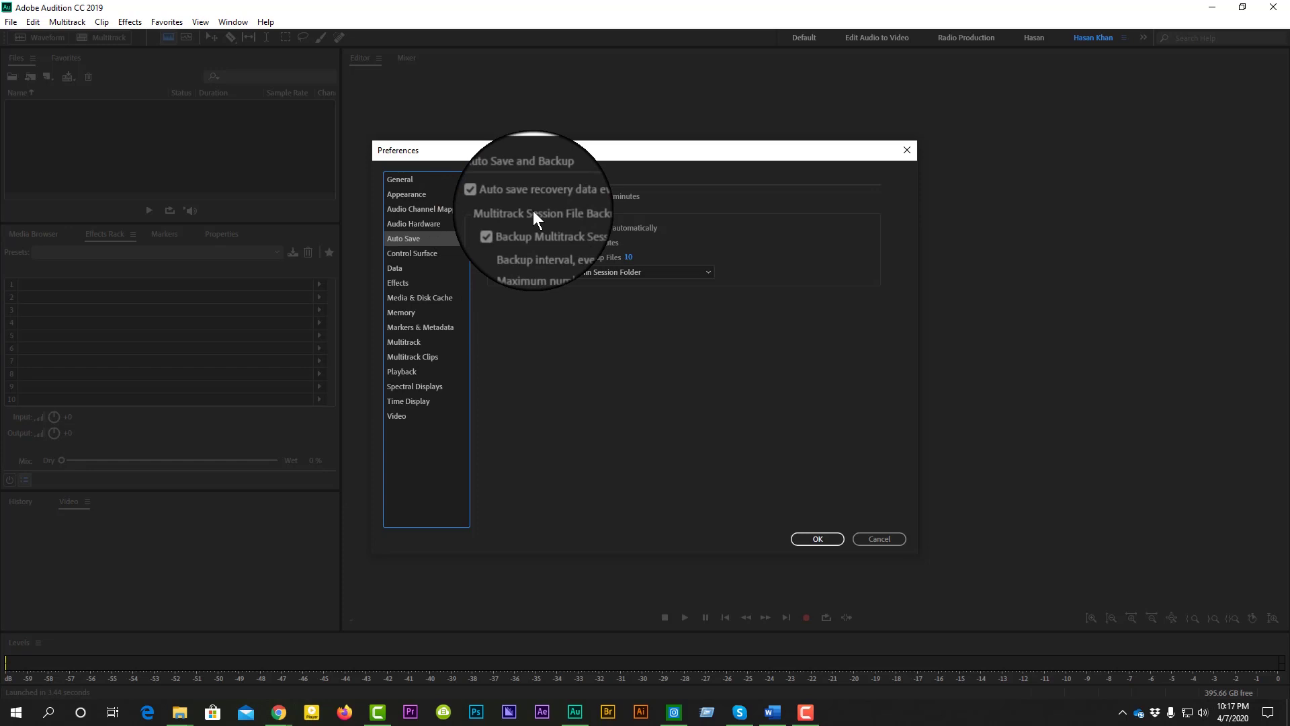
left_click(605, 195)
type("10")
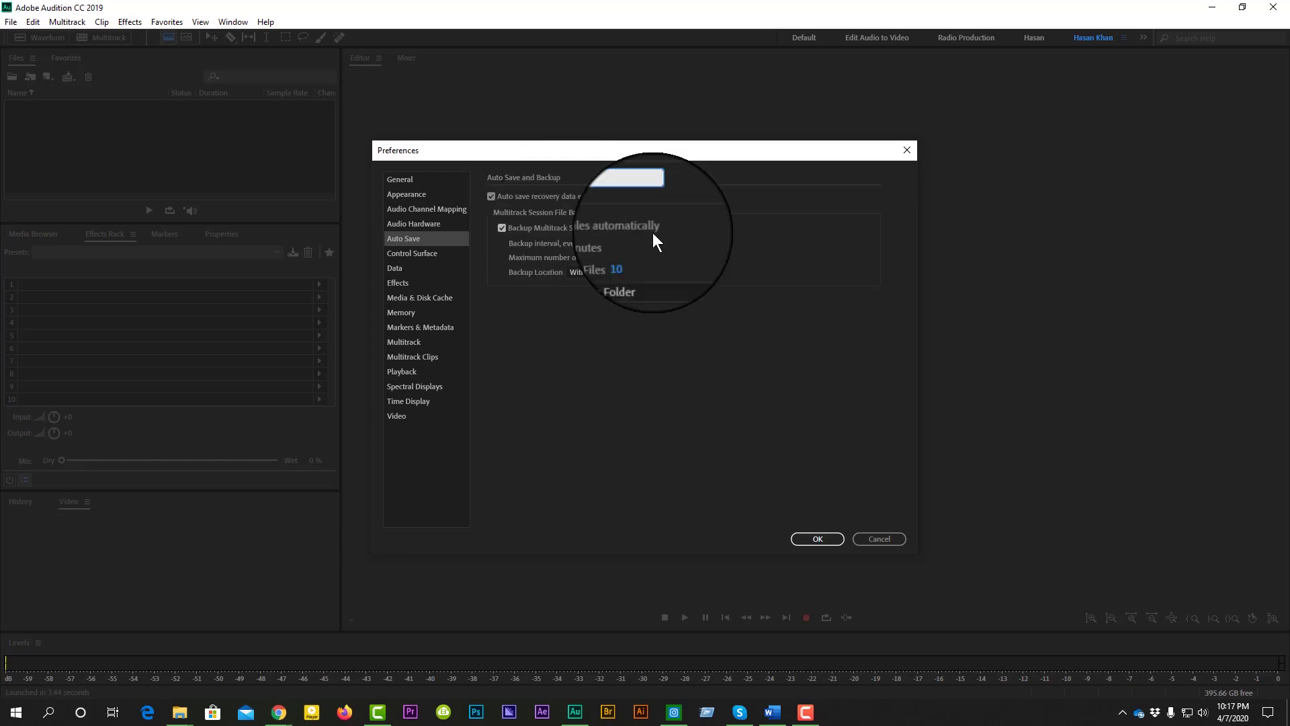
type("5")
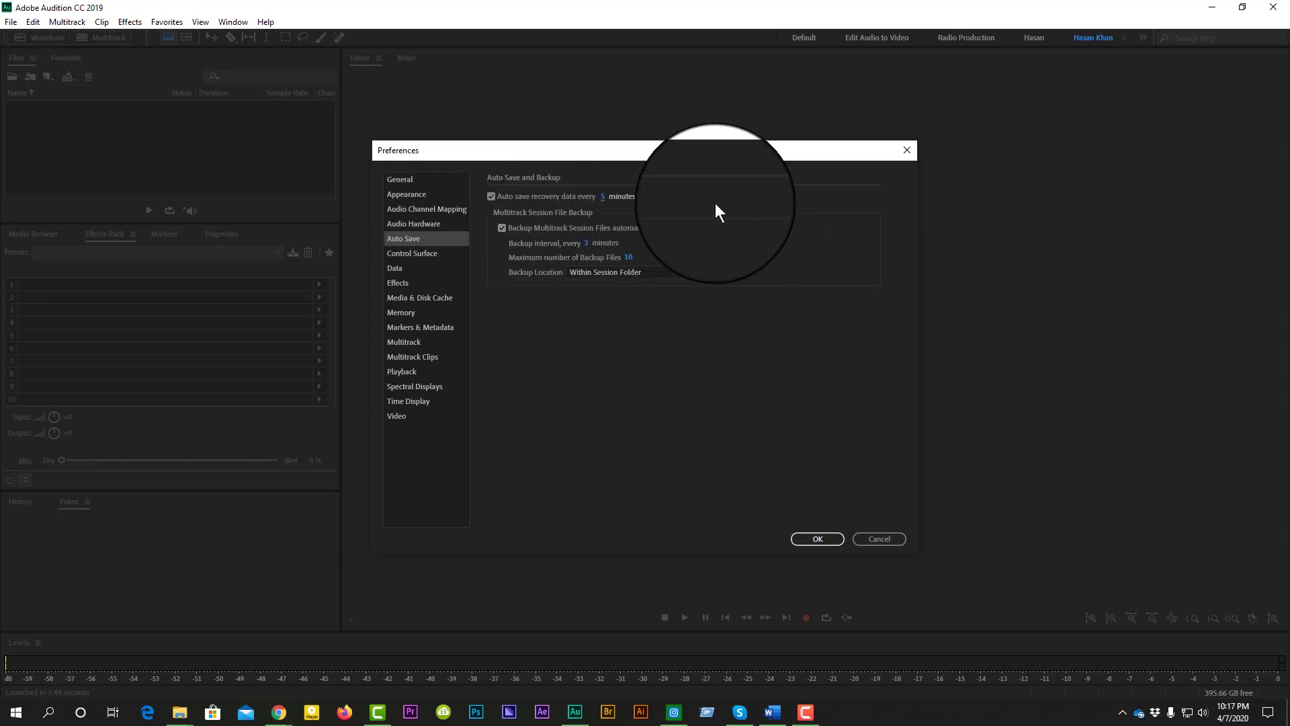
Step: Raise the Data page's Sample Rate Conversion Quality slider above 50%
left_click(428, 254)
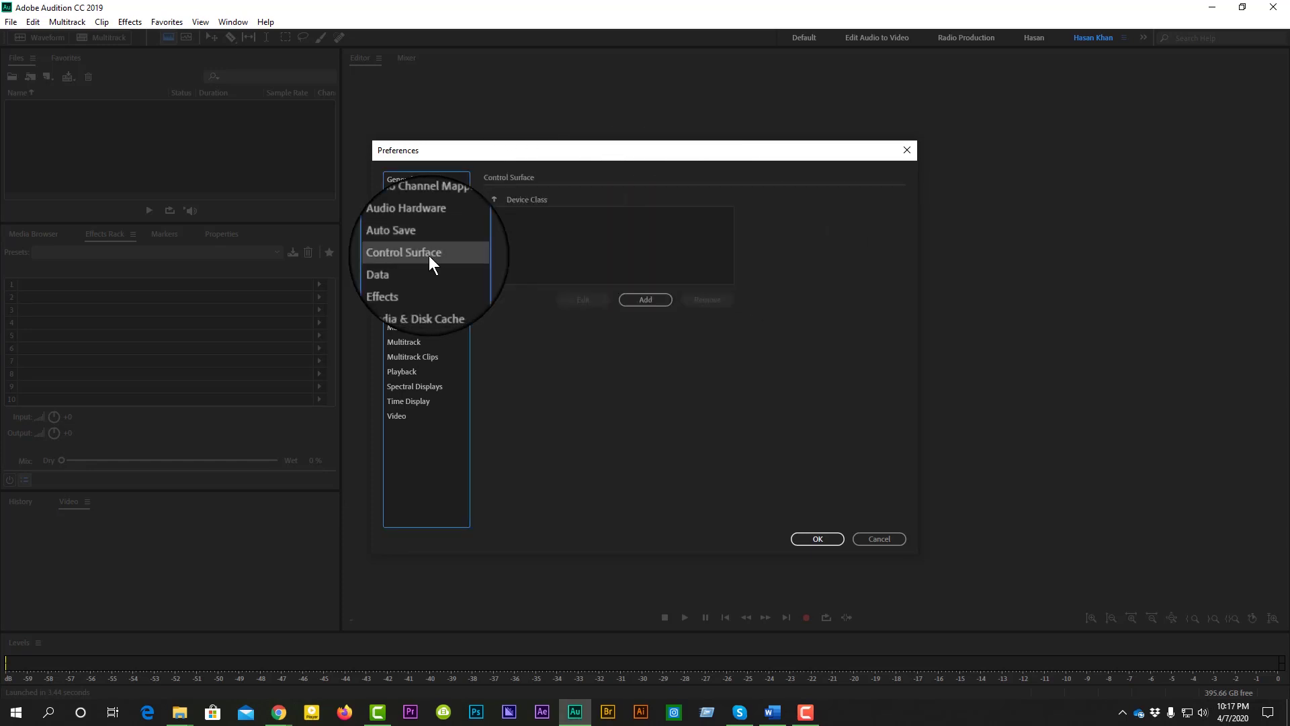
left_click(409, 268)
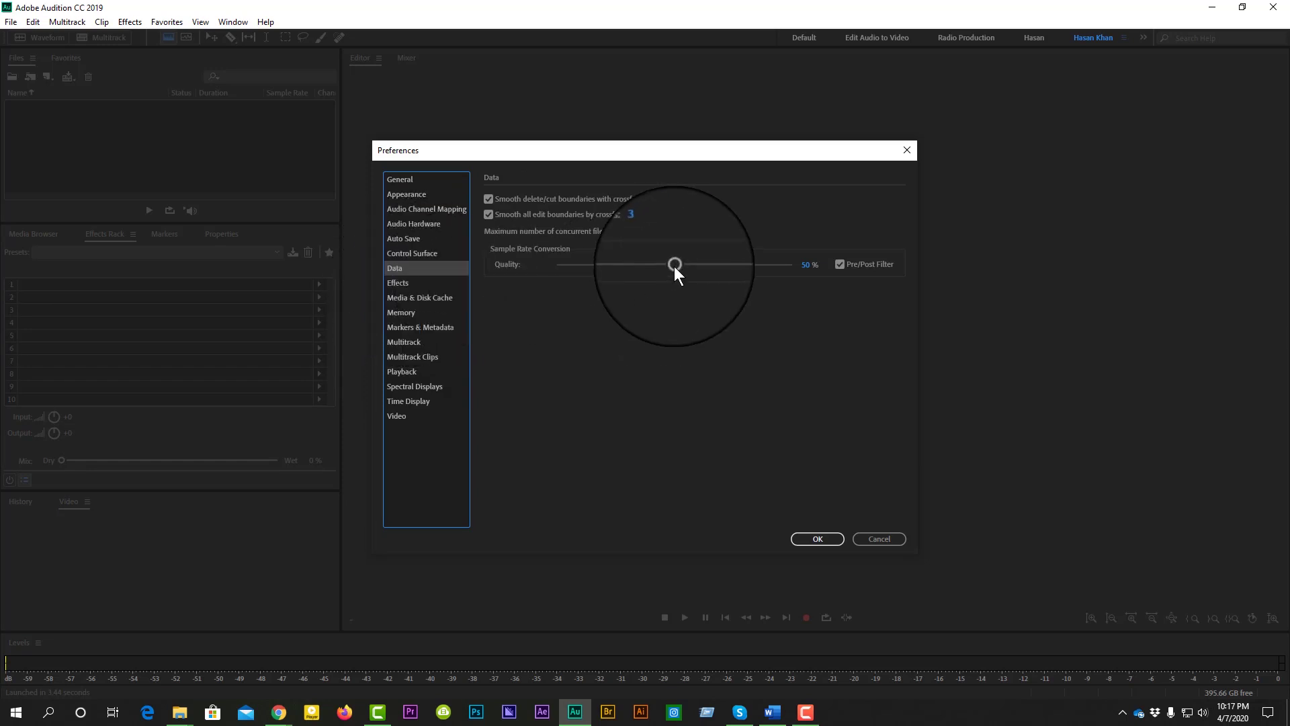
left_click_drag(674, 266, 729, 266)
left_click(403, 283)
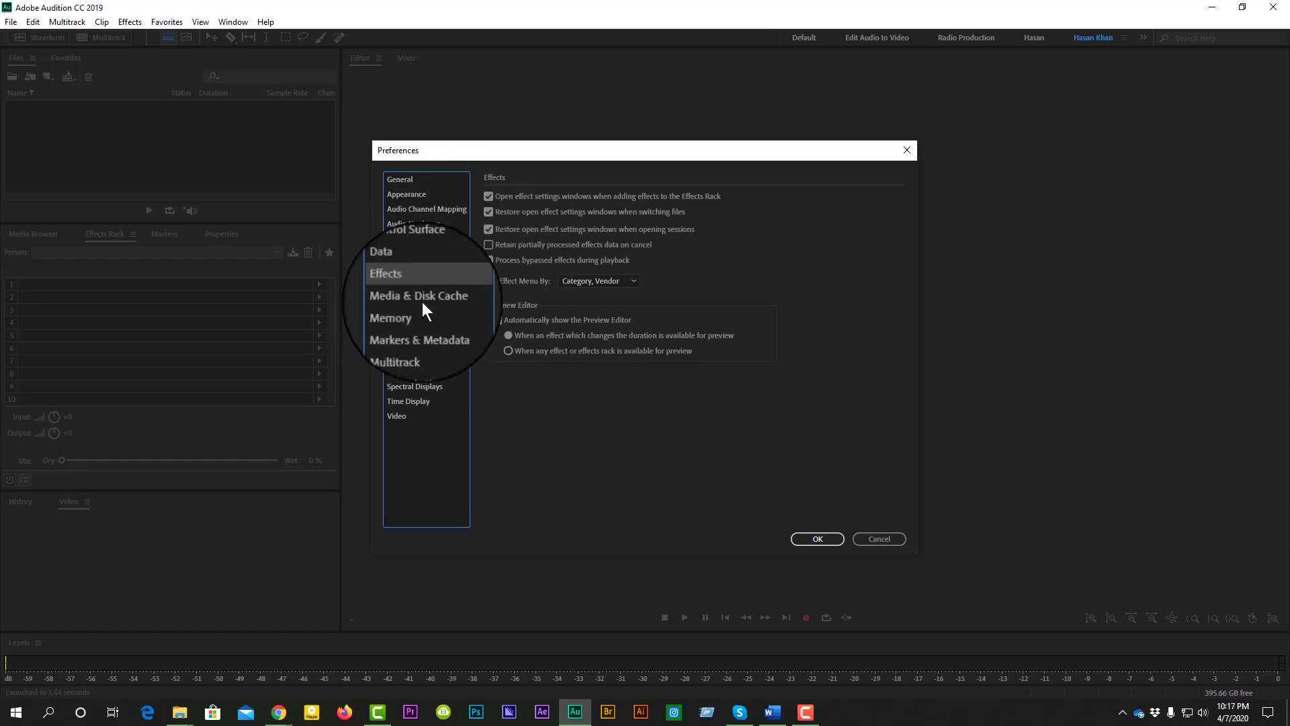
Step: Set D:\Temp Adobe as the primary temp folder in Media & Disk Cache
left_click(425, 300)
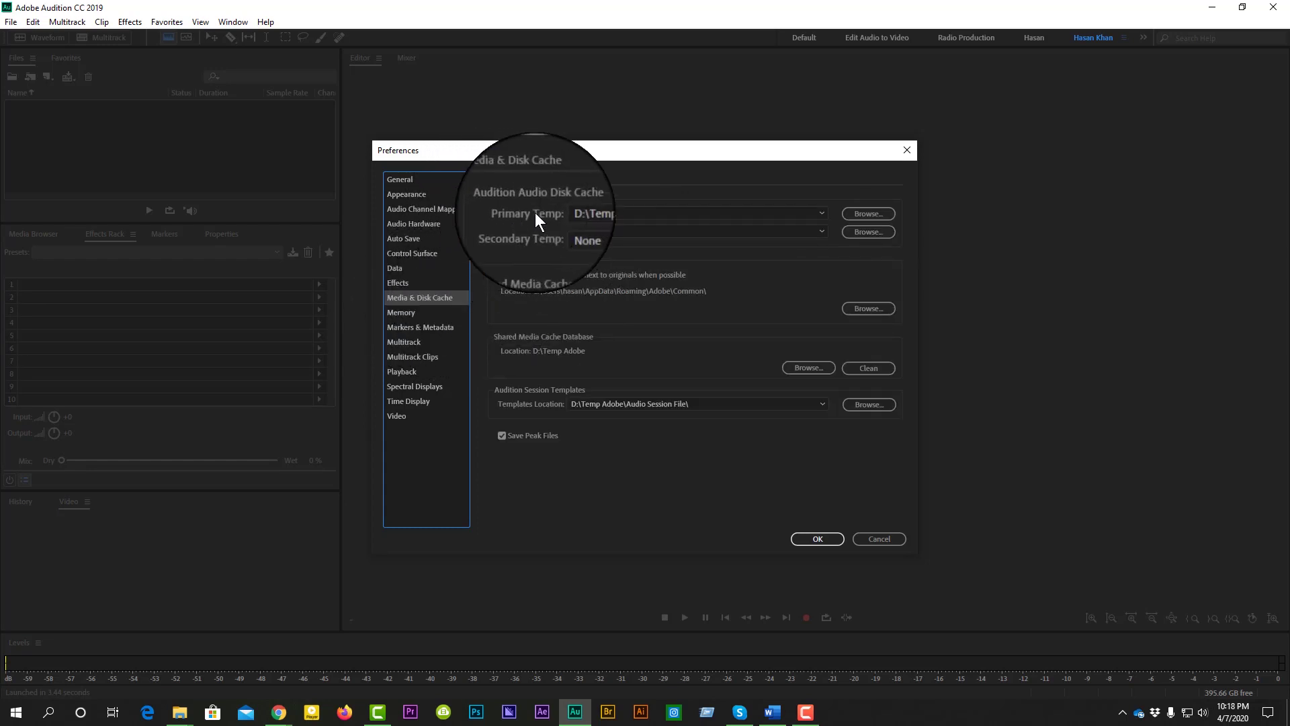
left_click(861, 214)
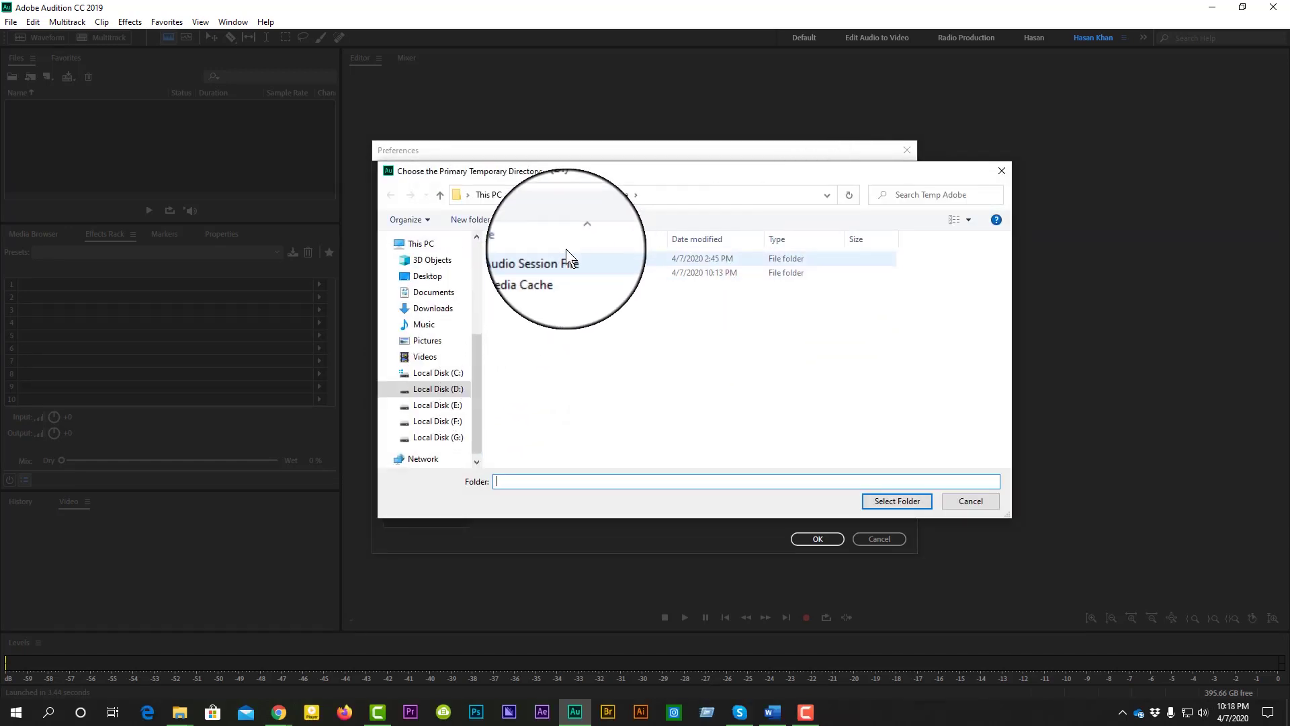
left_click(557, 194)
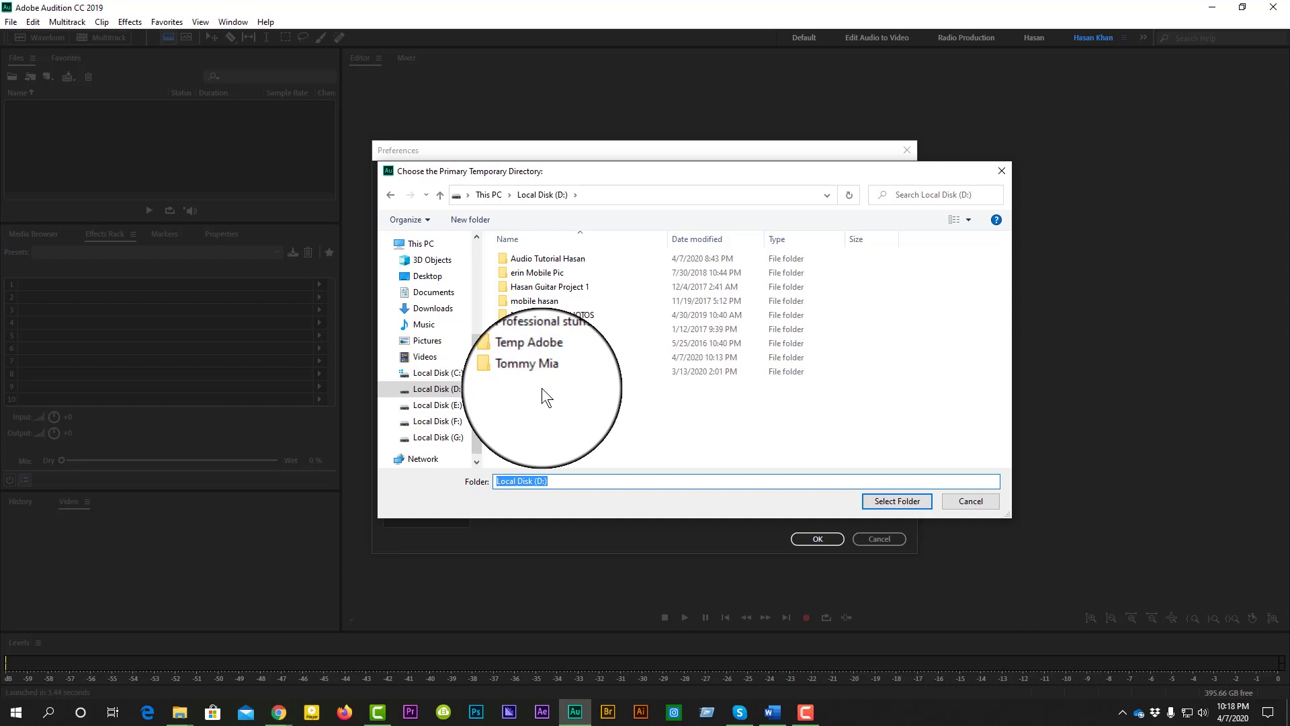
left_click(535, 358)
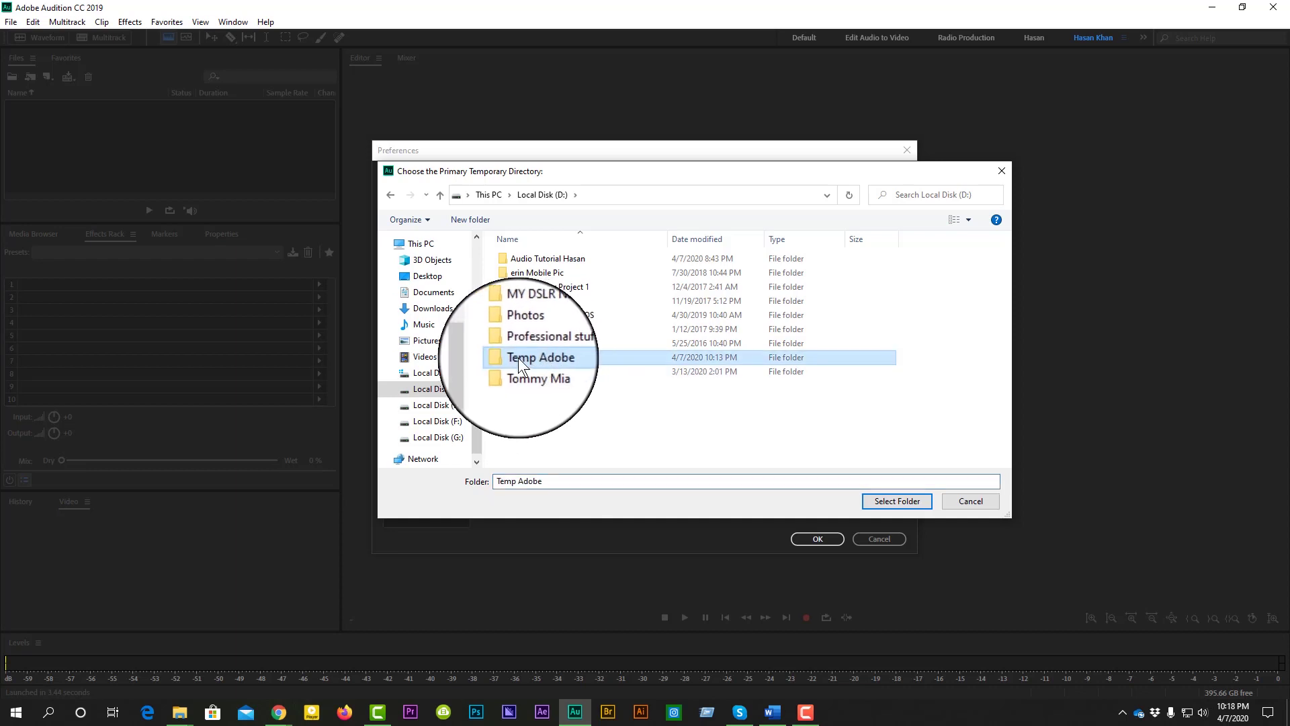
left_click(907, 503)
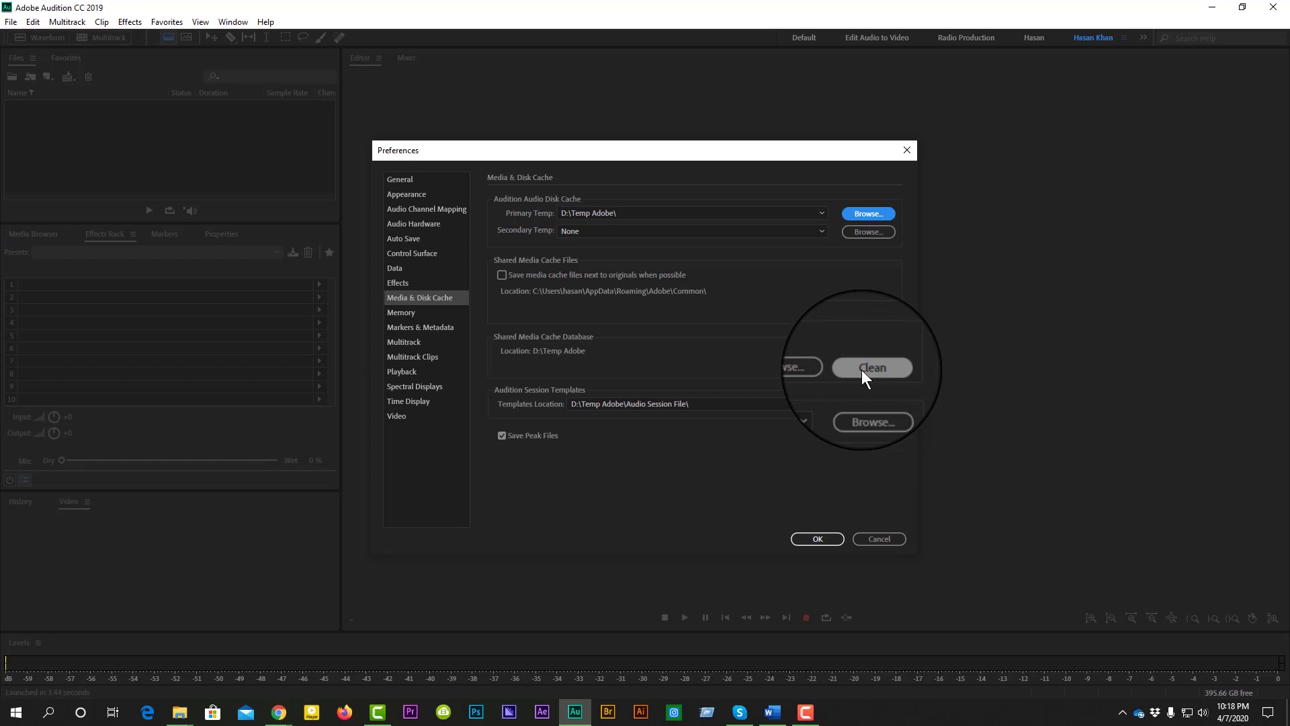
Step: Clean the media cache database and set Templates Location to D:\Temp Adobe\Audio Session File\
left_click(815, 368)
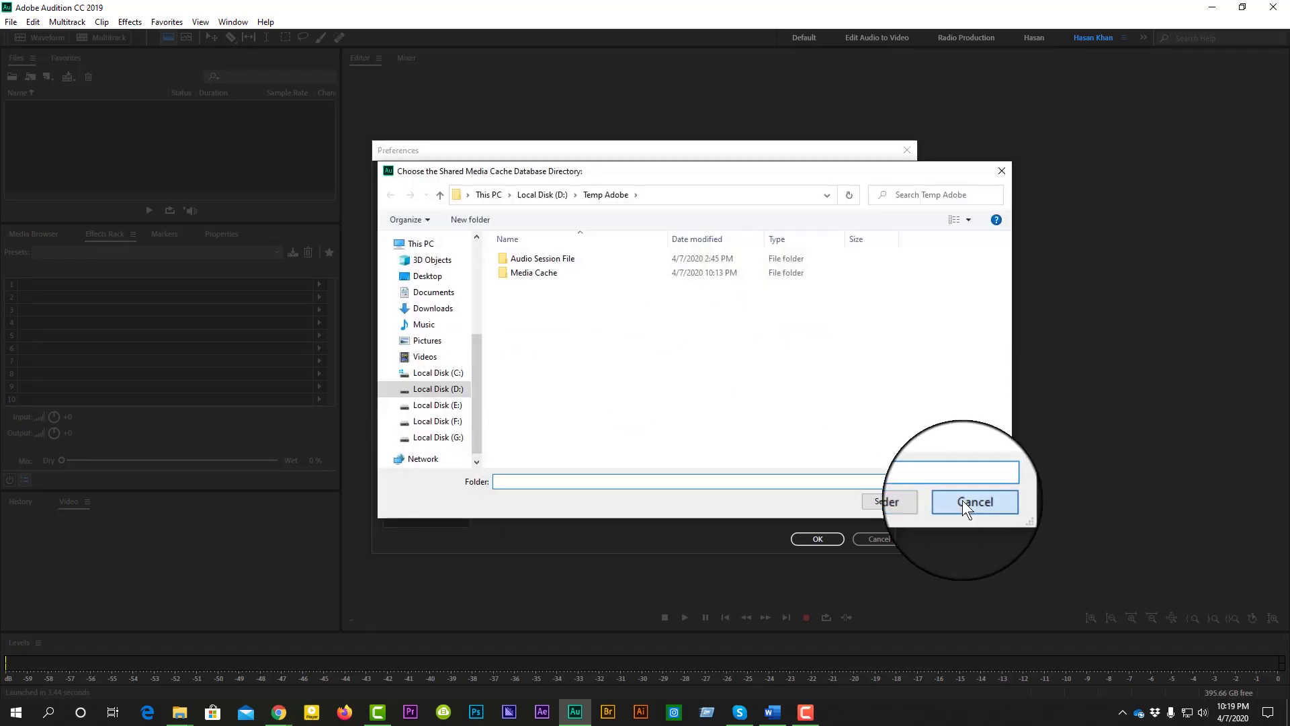
left_click(970, 500)
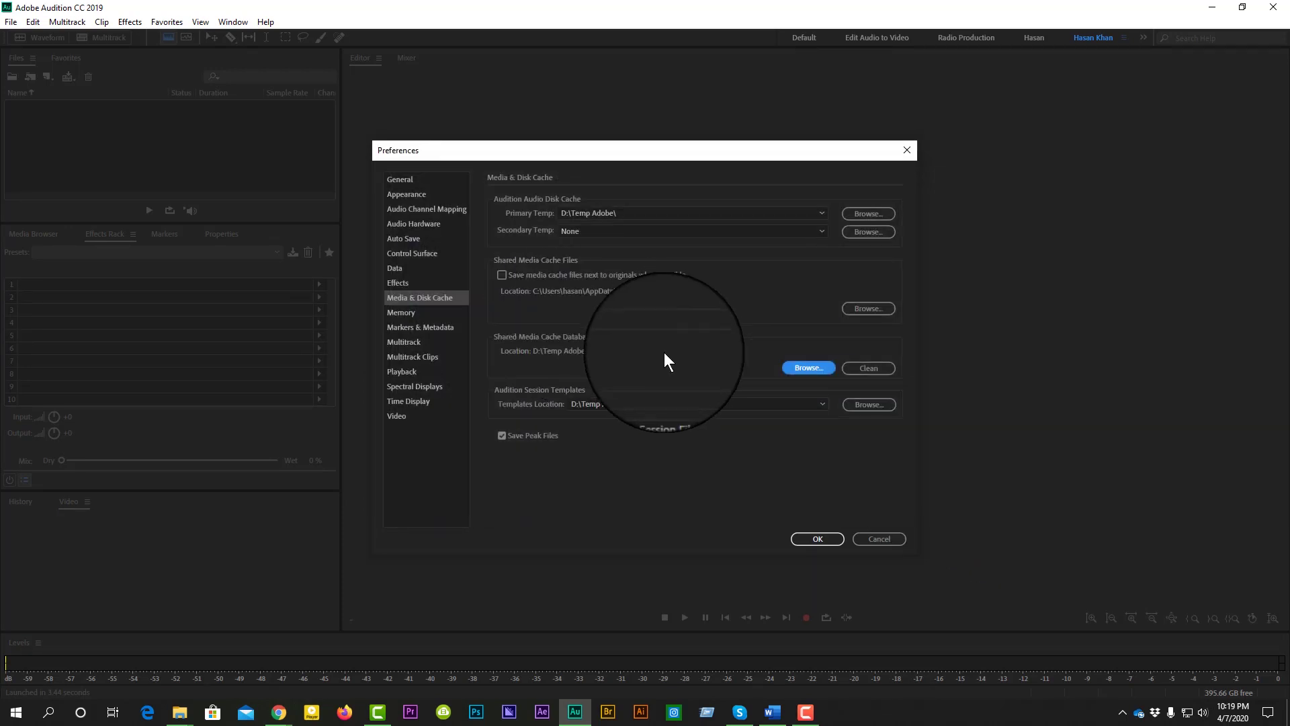
left_click(870, 367)
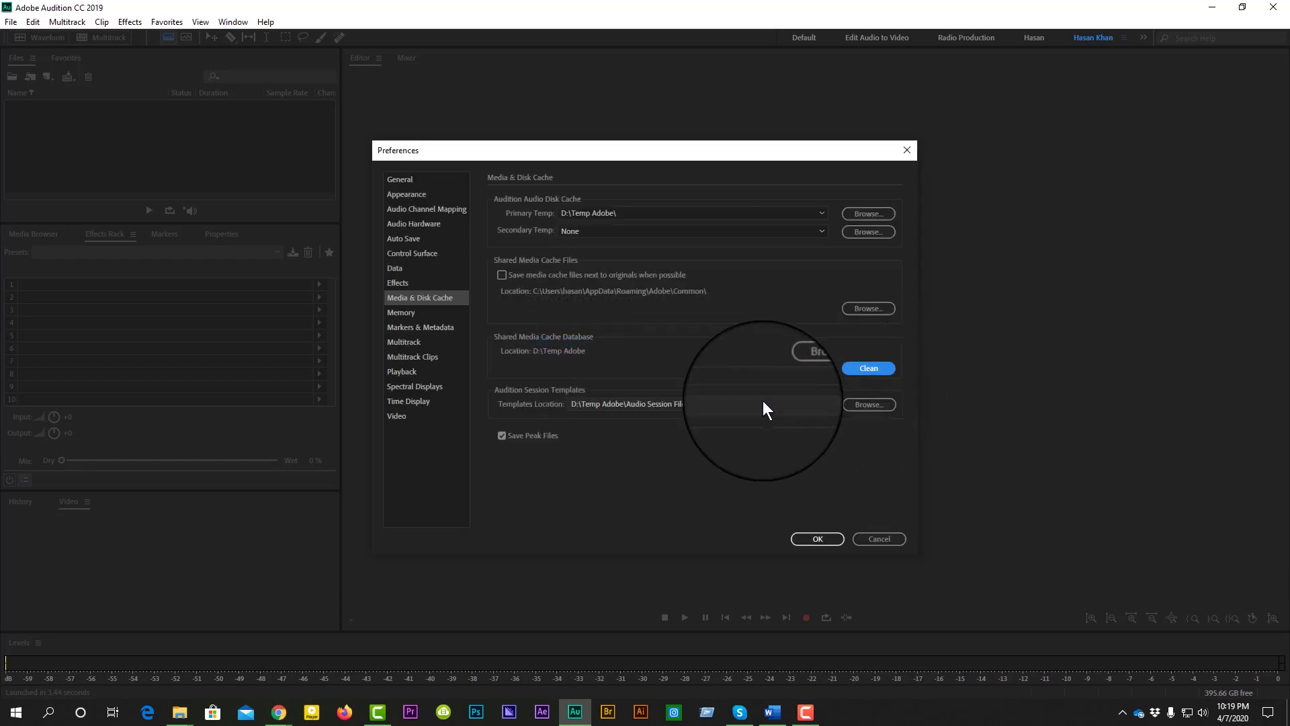
left_click(616, 408)
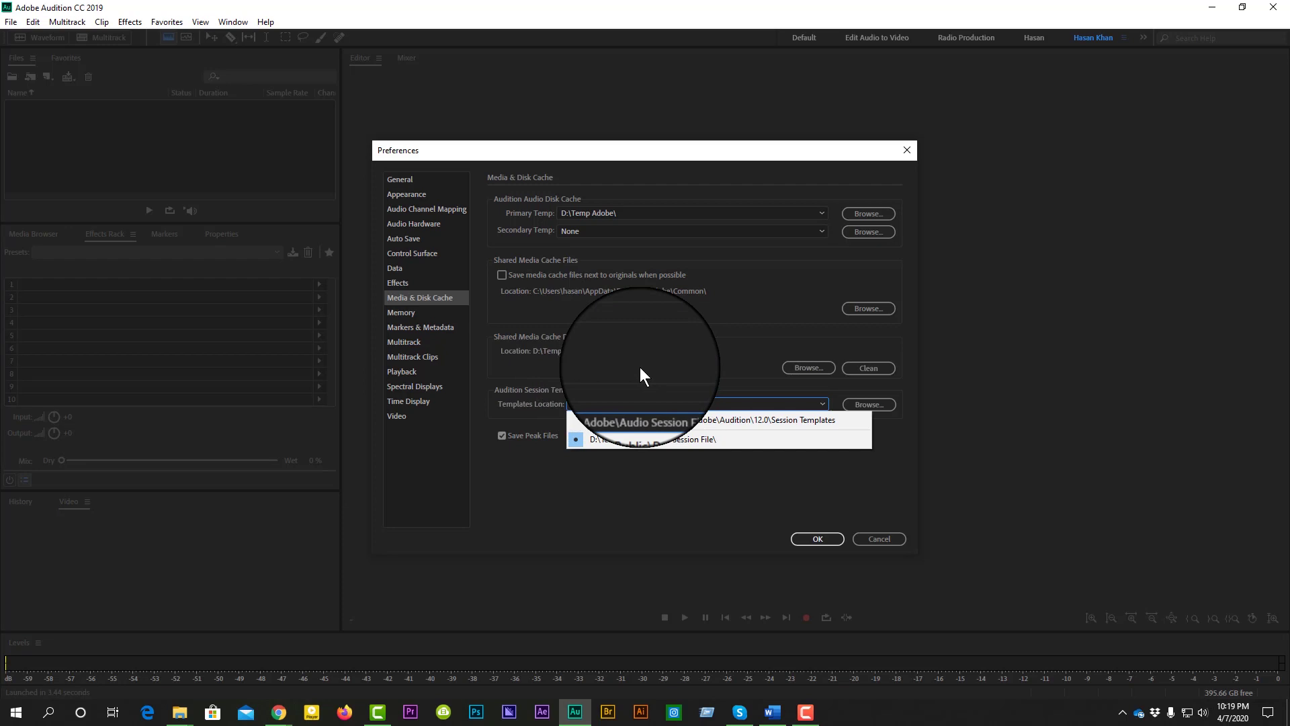
left_click(639, 434)
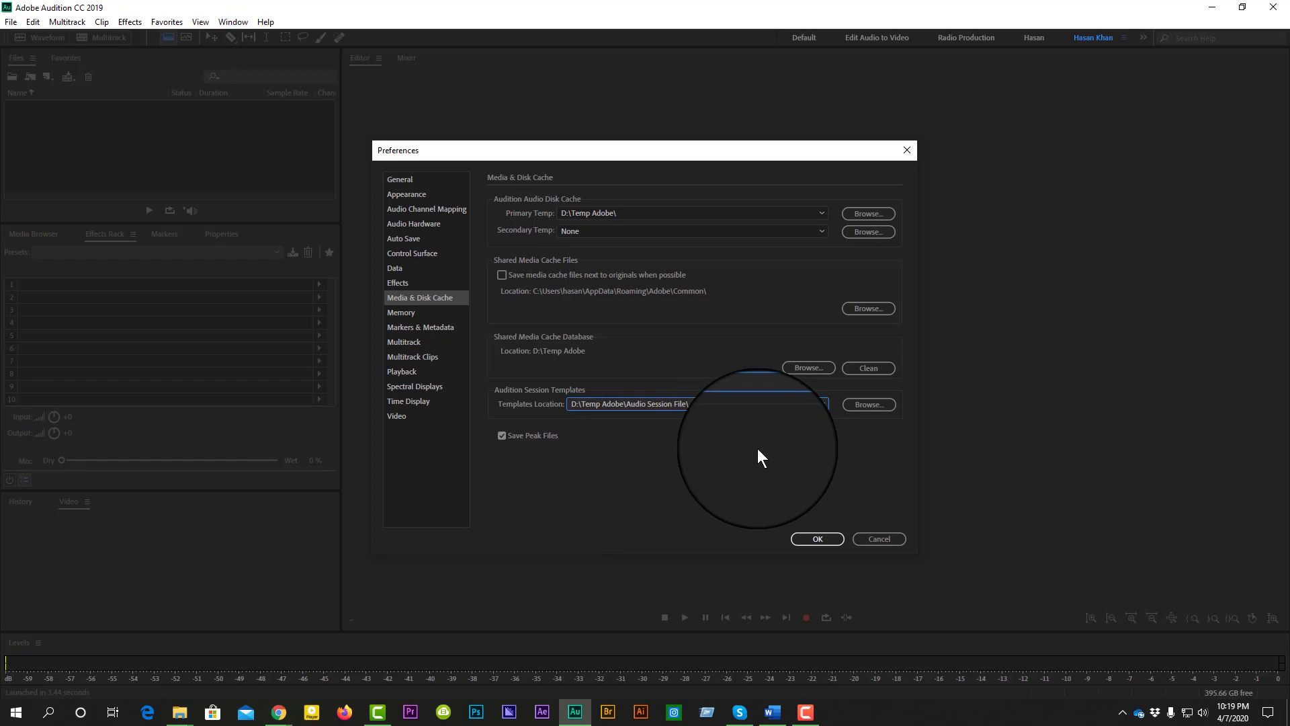
Step: Check the Memory page, keeping 6 GB RAM reserved for other applications
left_click(406, 312)
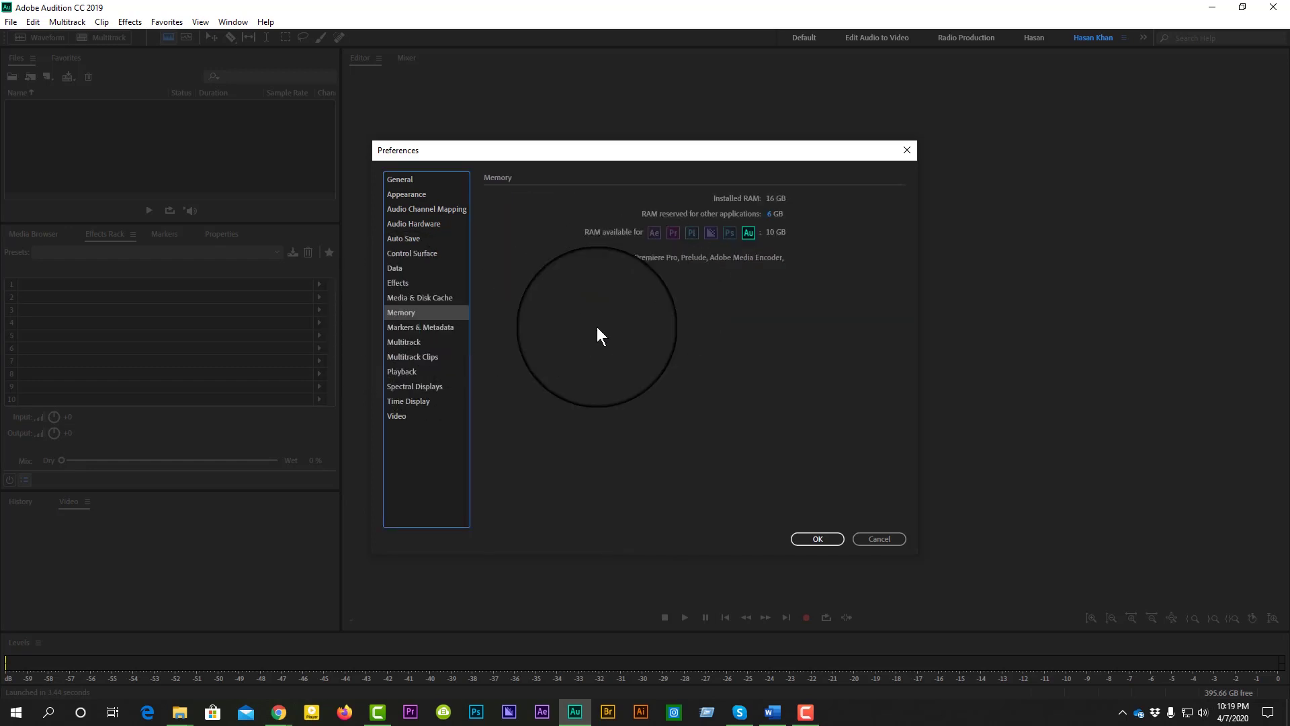
left_click(772, 217)
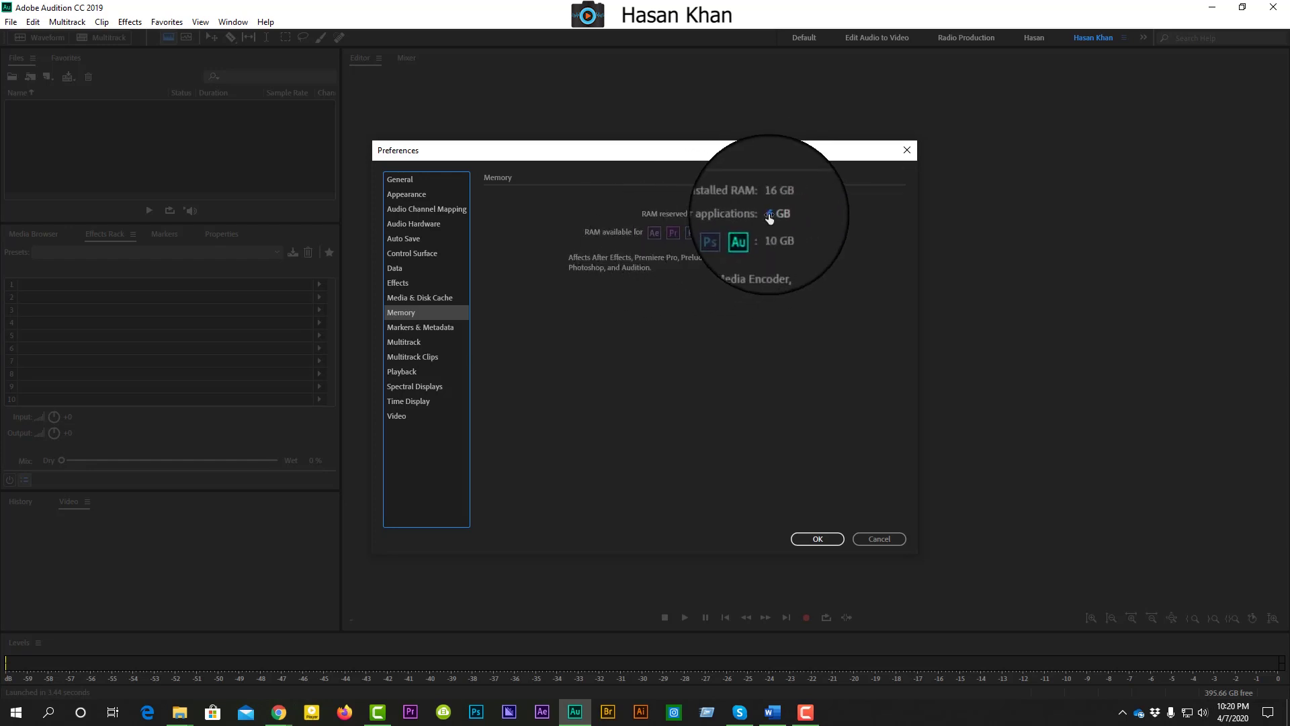
left_click(769, 213)
left_click(815, 223)
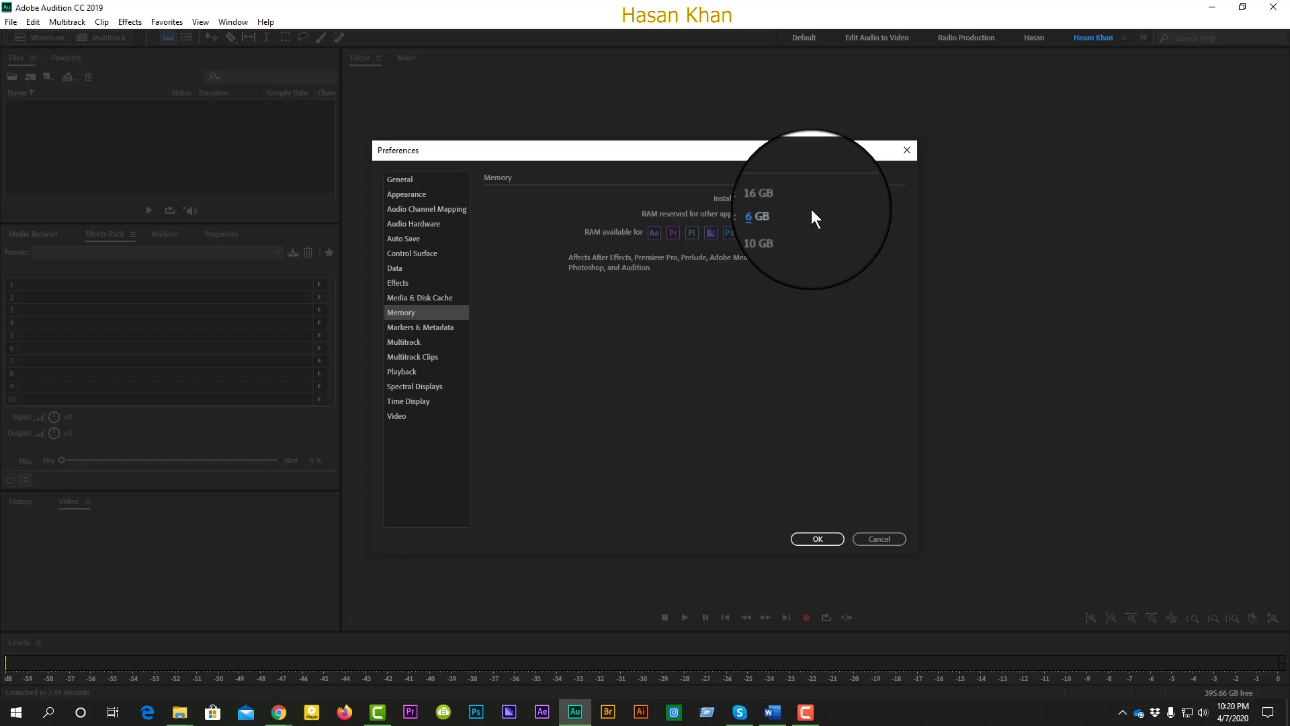
Step: Review Markers & Metadata, Multitrack, Multitrack Clips, Playback, Spectral Displays, Time Display and Video preferences
left_click(419, 328)
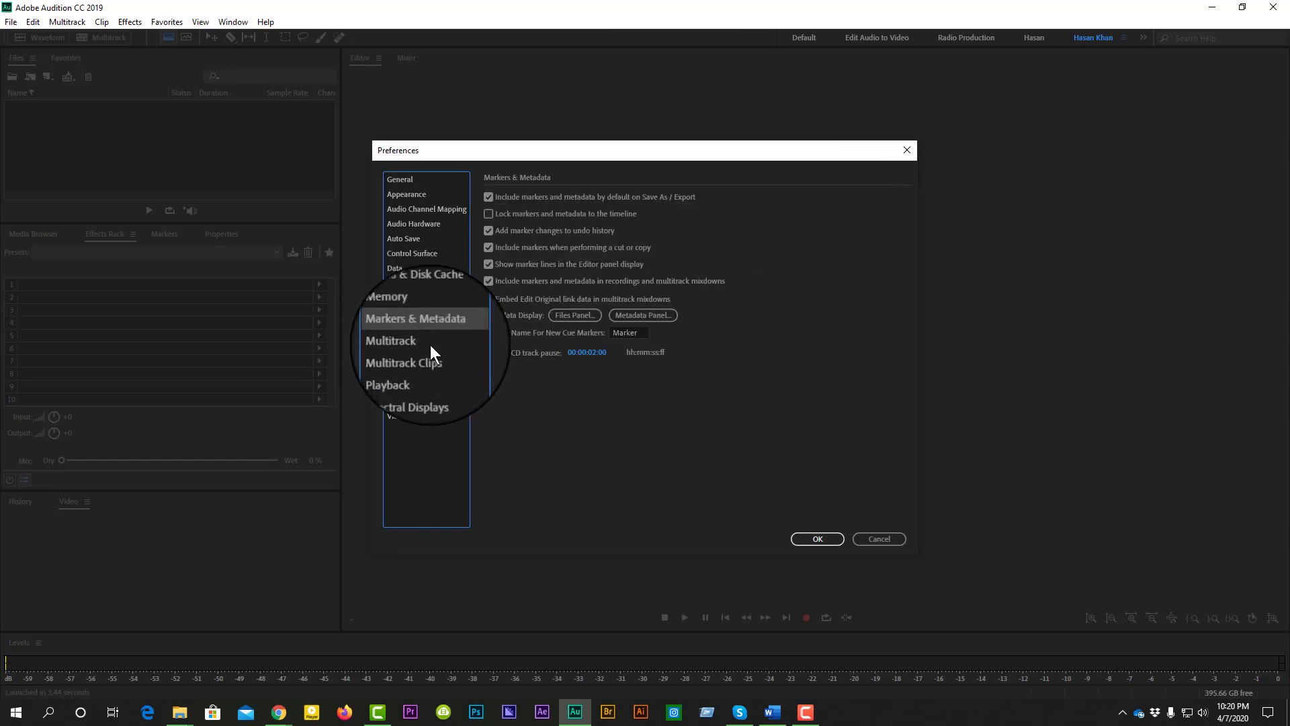
left_click(414, 344)
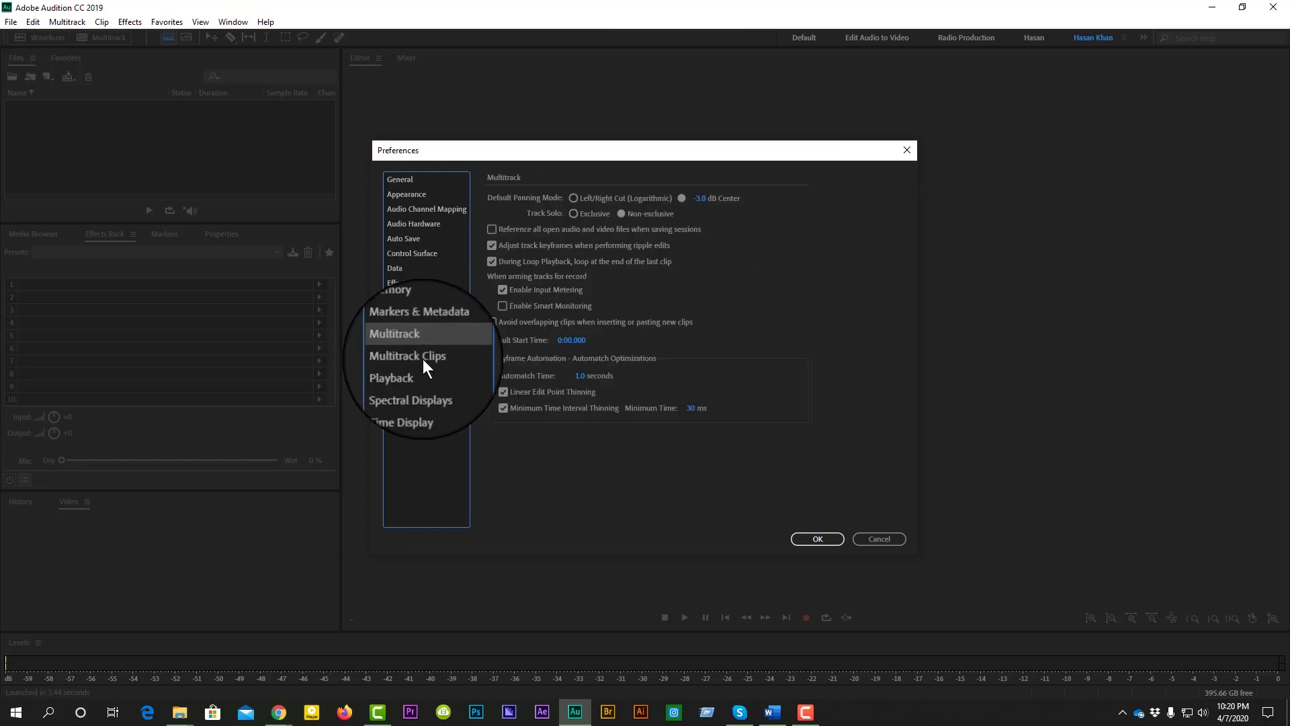
left_click(424, 360)
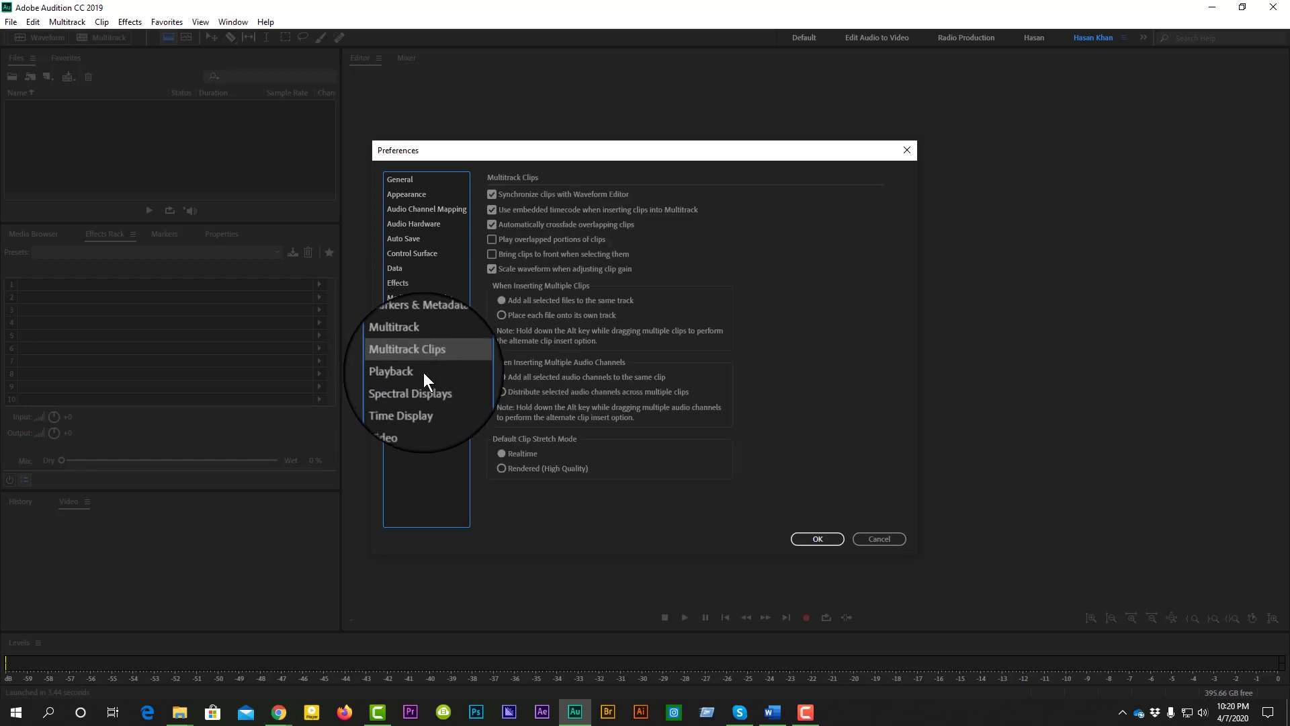
left_click(420, 374)
left_click(425, 389)
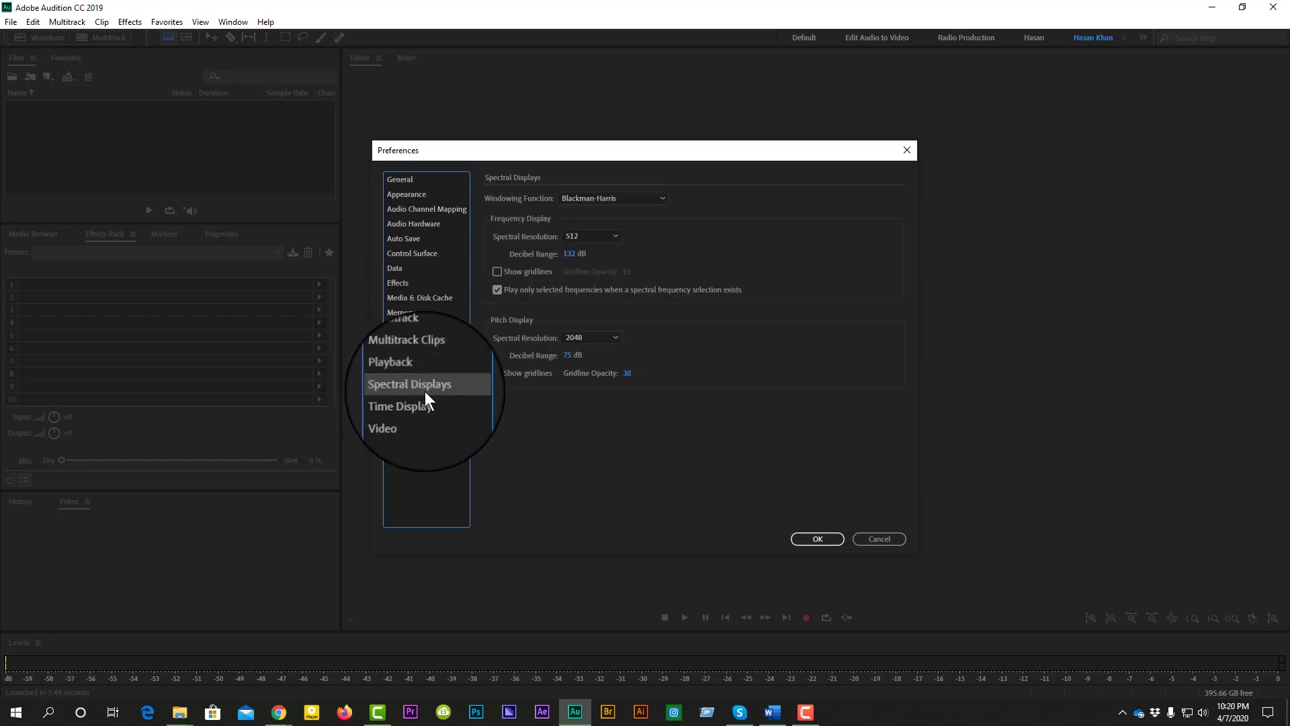
left_click(426, 401)
left_click(421, 417)
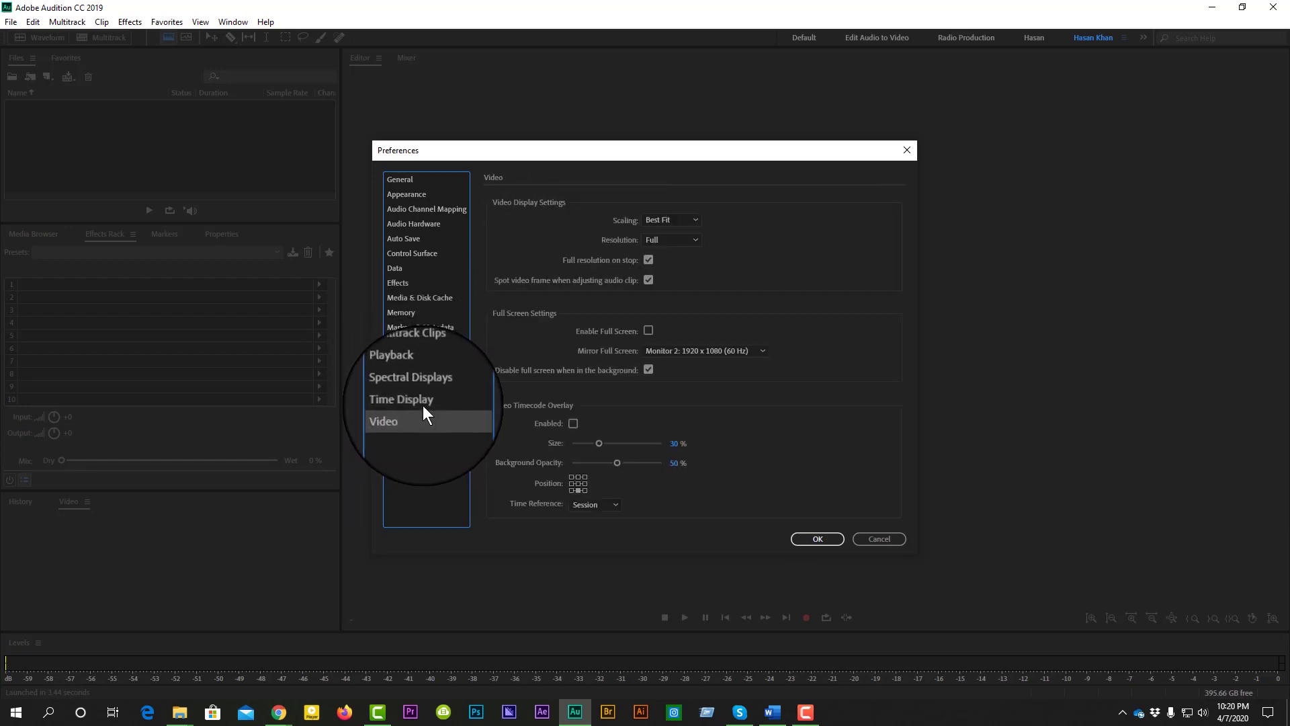
Step: Recheck General, Audio Hardware, Channel Mapping, Auto Save, Media & Disk Cache and Memory, then confirm
left_click(407, 180)
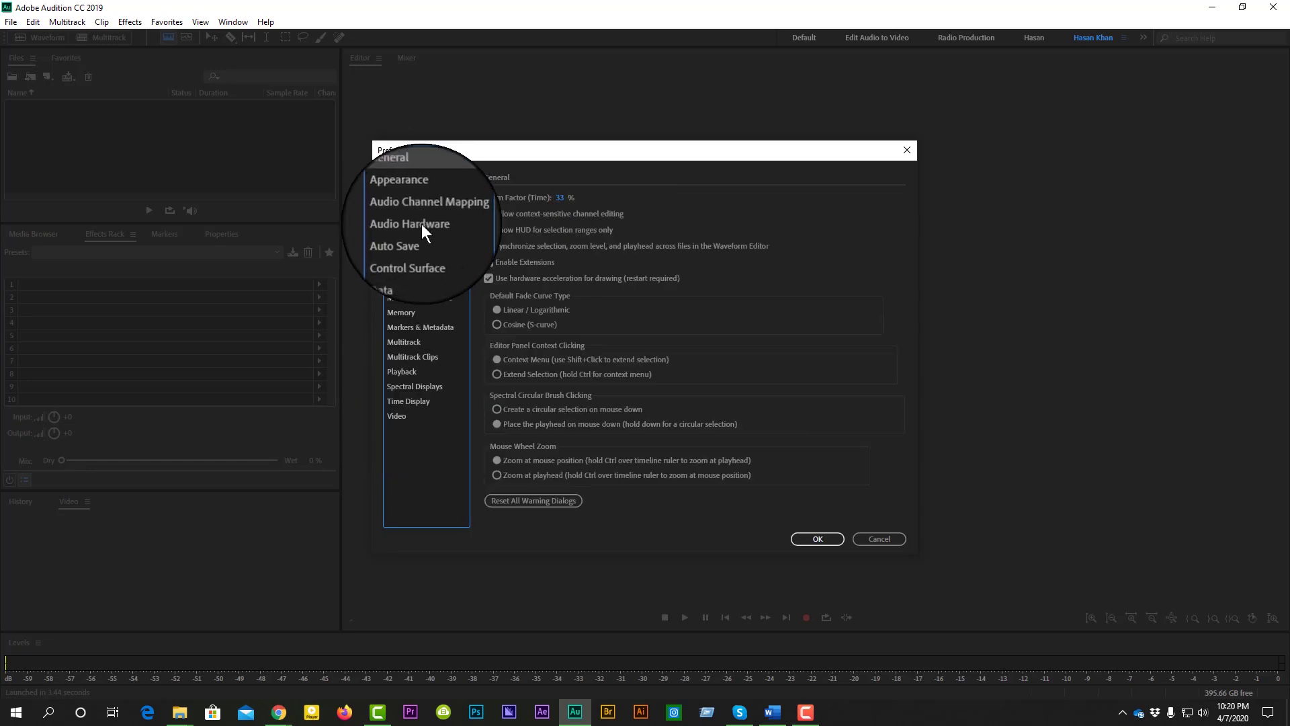
left_click(422, 223)
left_click(441, 207)
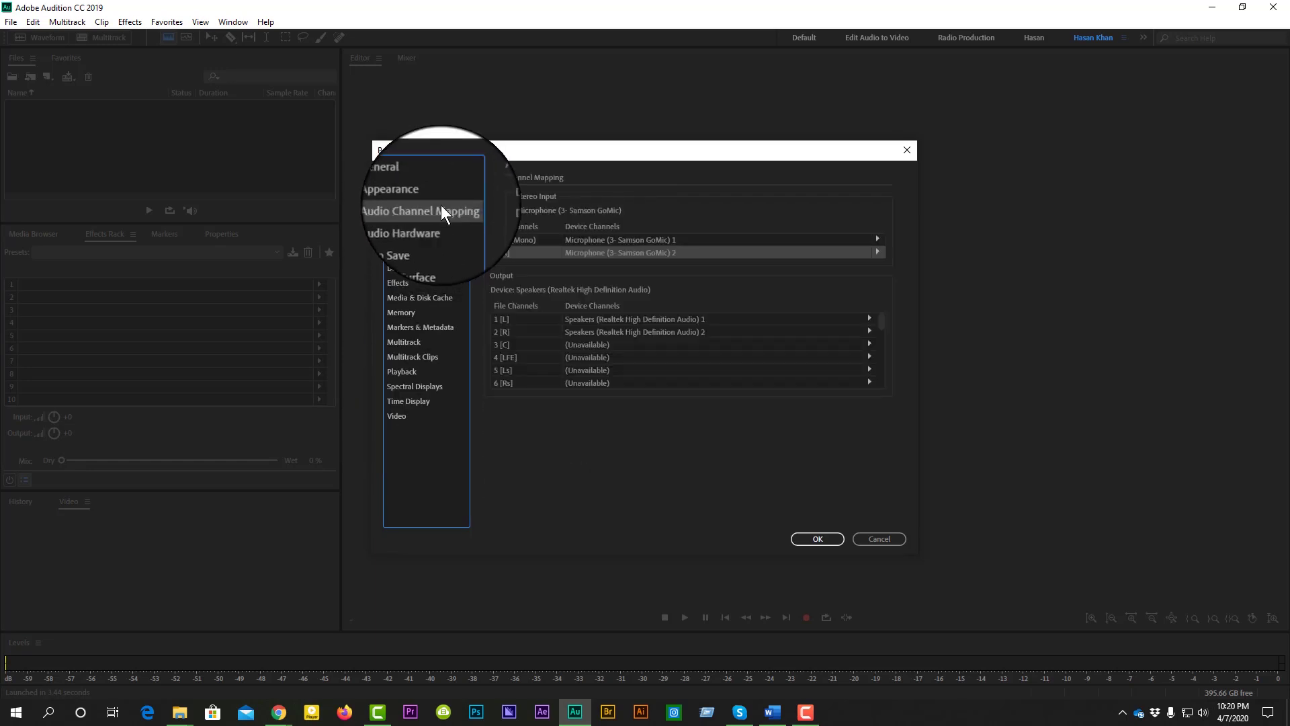
left_click(426, 239)
left_click(432, 298)
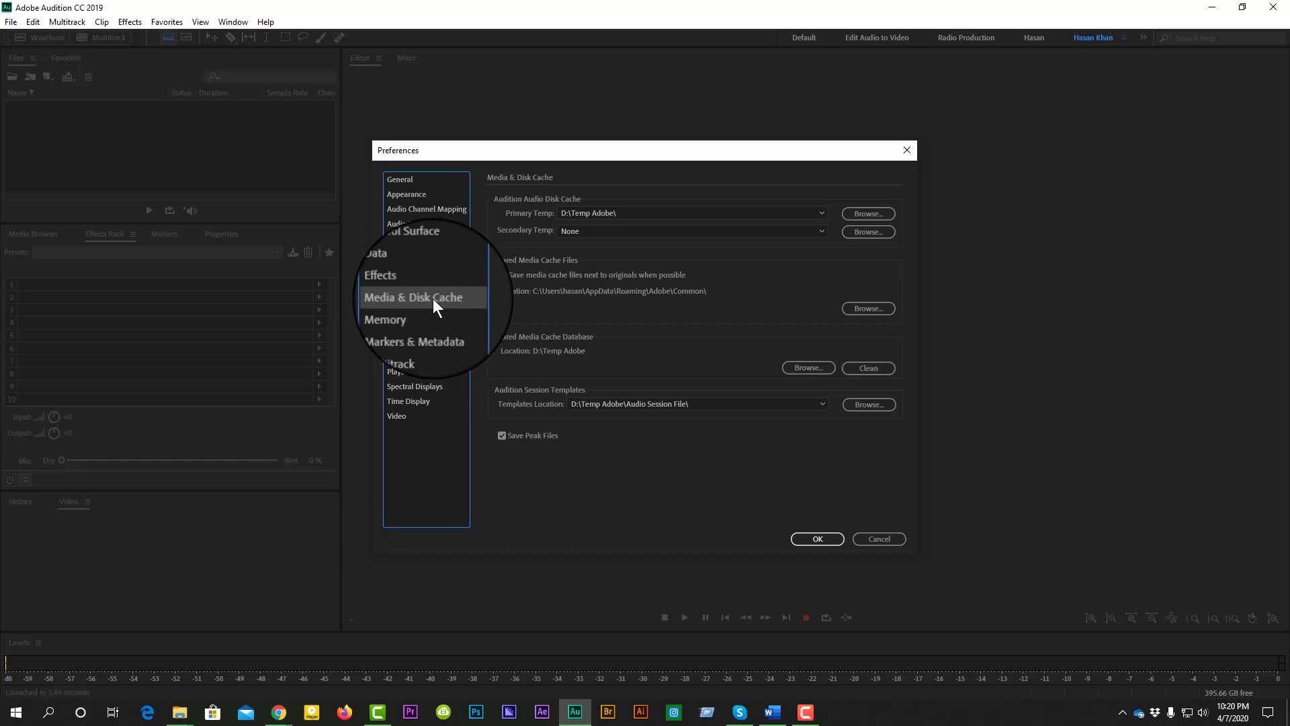
left_click(425, 314)
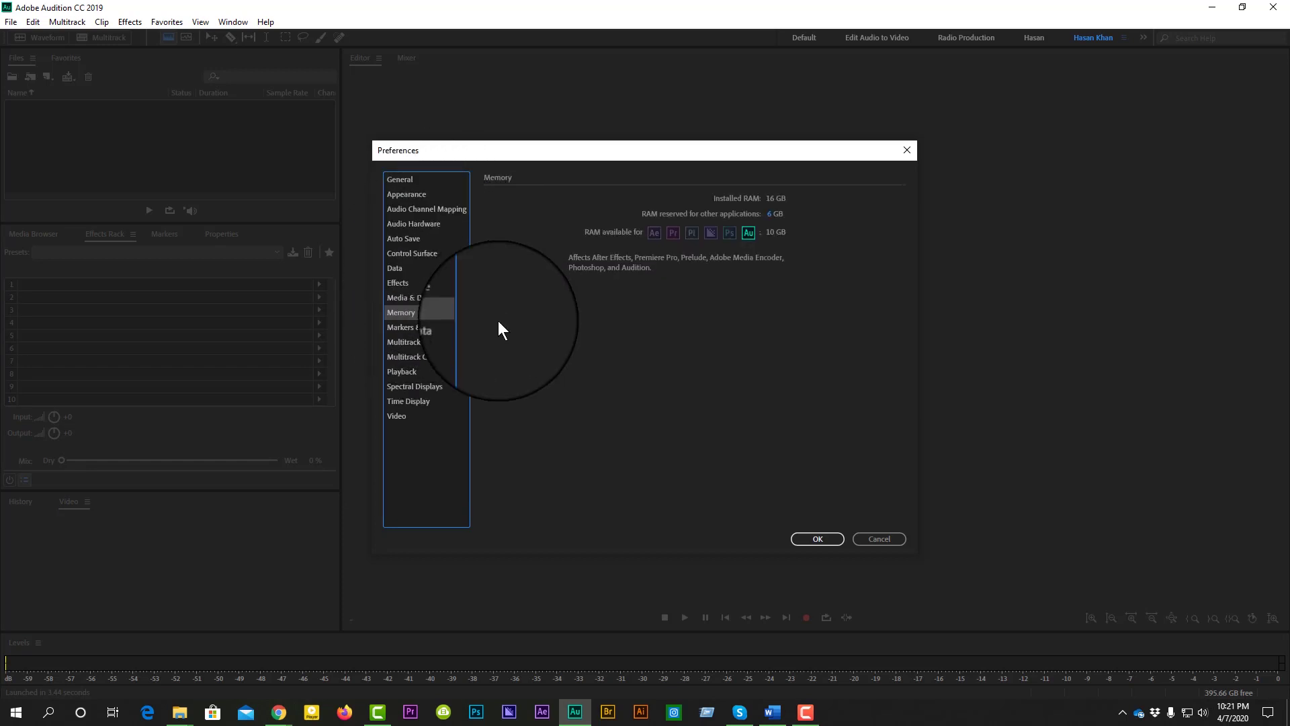
left_click(817, 548)
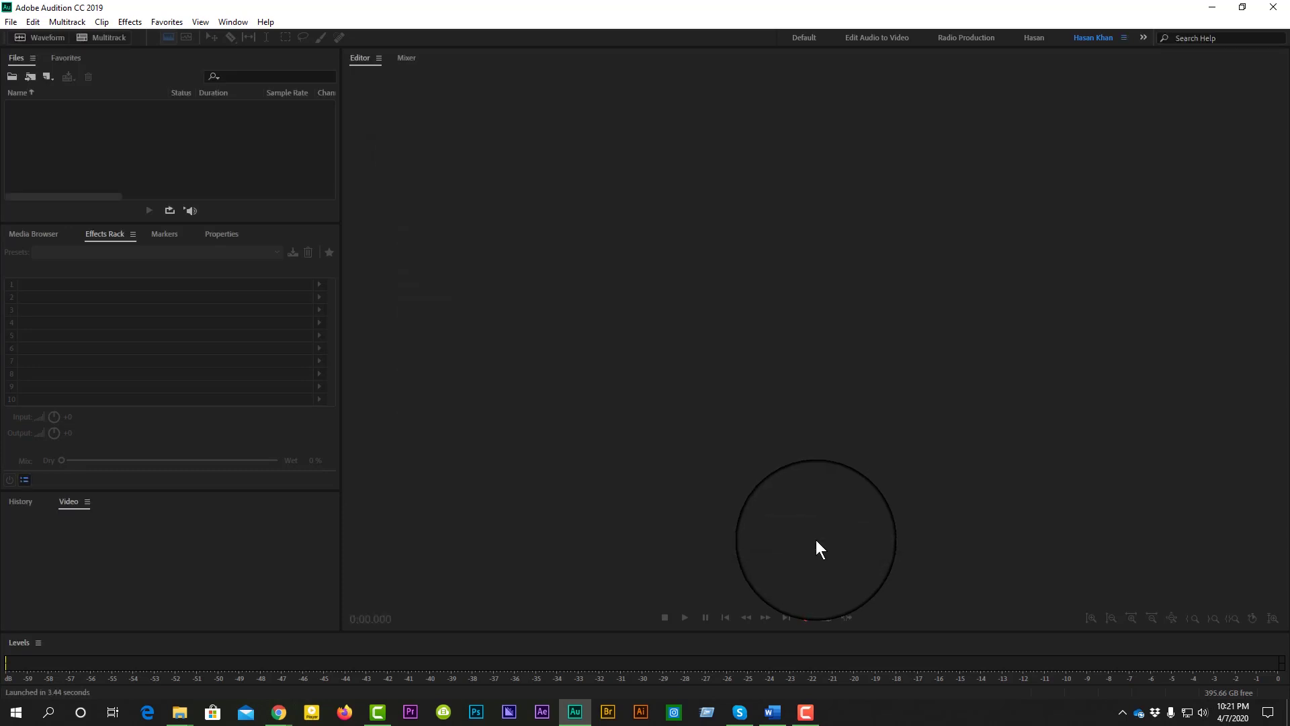
Step: Open Edit > Keyboard Shortcuts, which shows the Default Set (read-only) preset
left_click(29, 23)
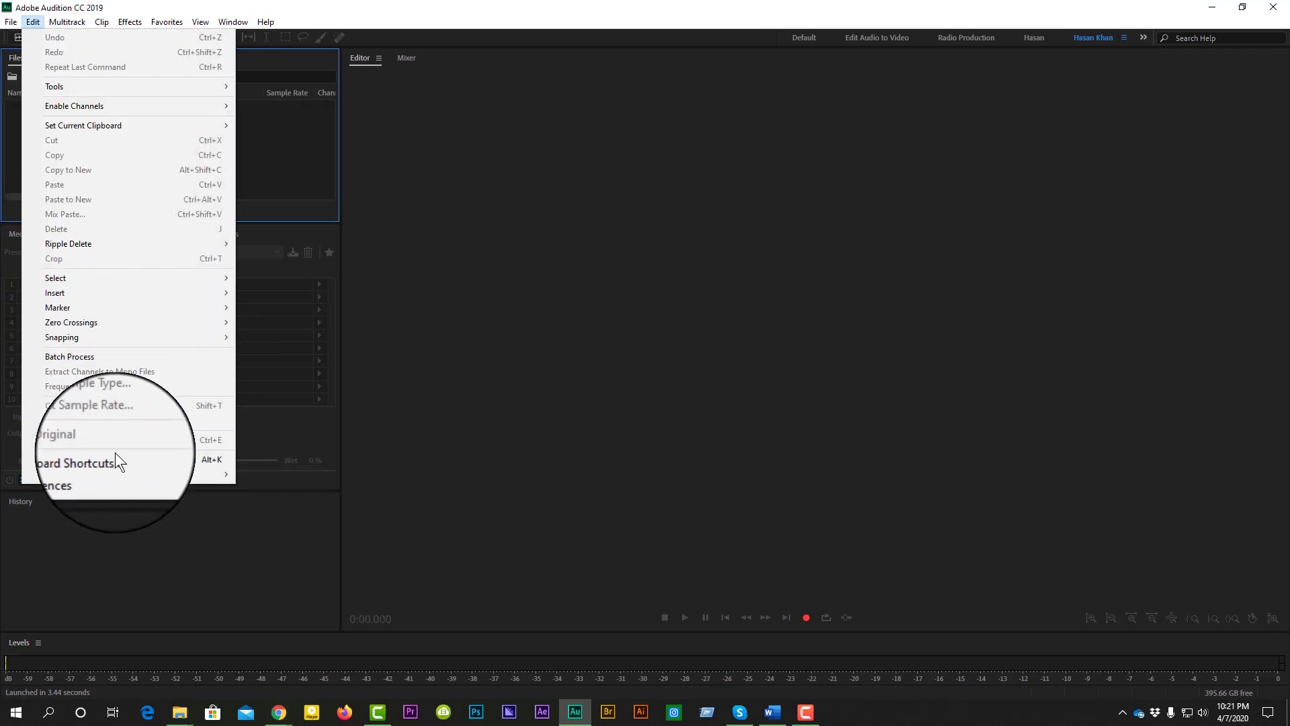
left_click(153, 465)
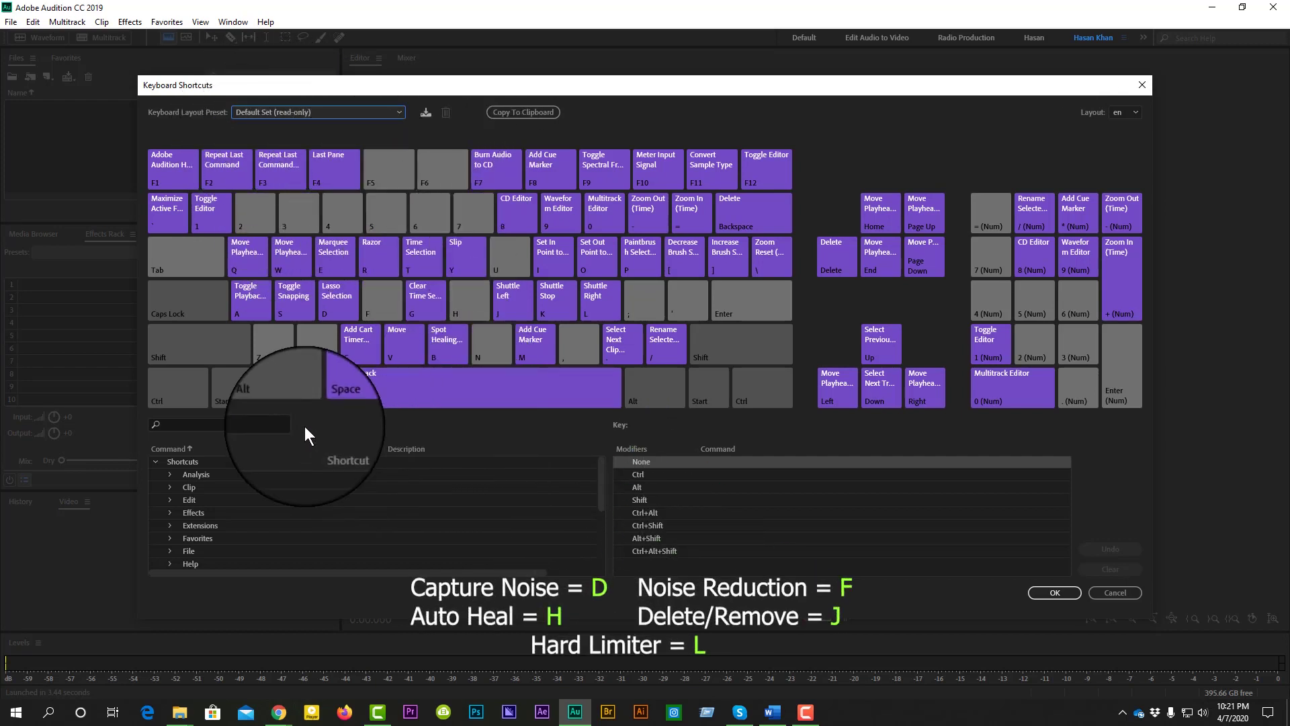
Step: Add D as a second shortcut for Capture Noise Print, then filter the commands by 'noise'
left_click(178, 424)
type("ca")
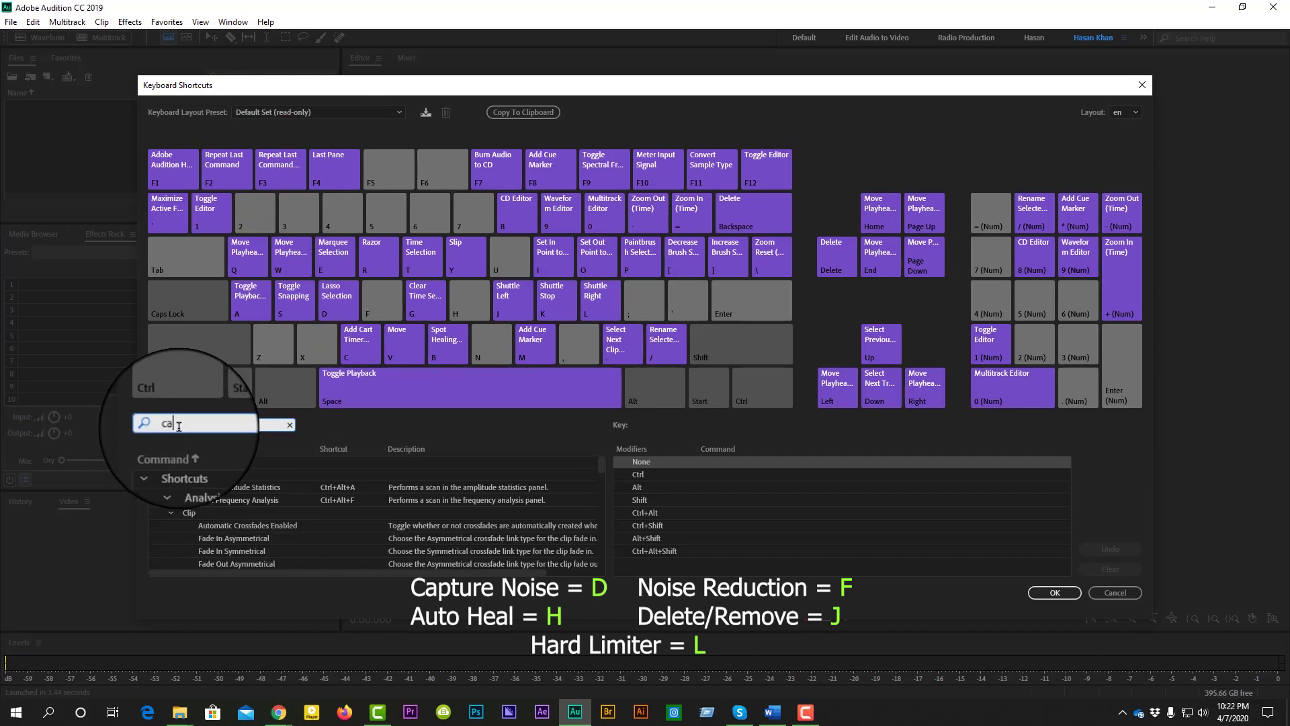
type("pture")
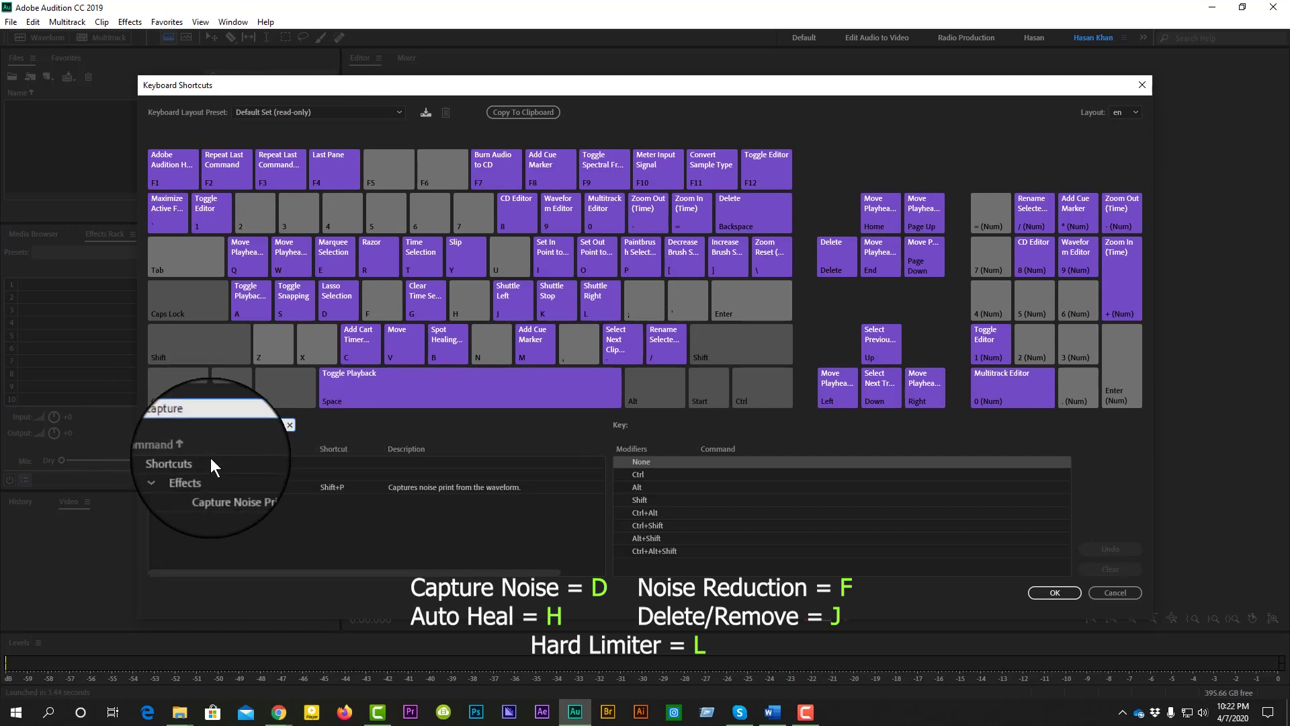
left_click(264, 490)
left_click(320, 500)
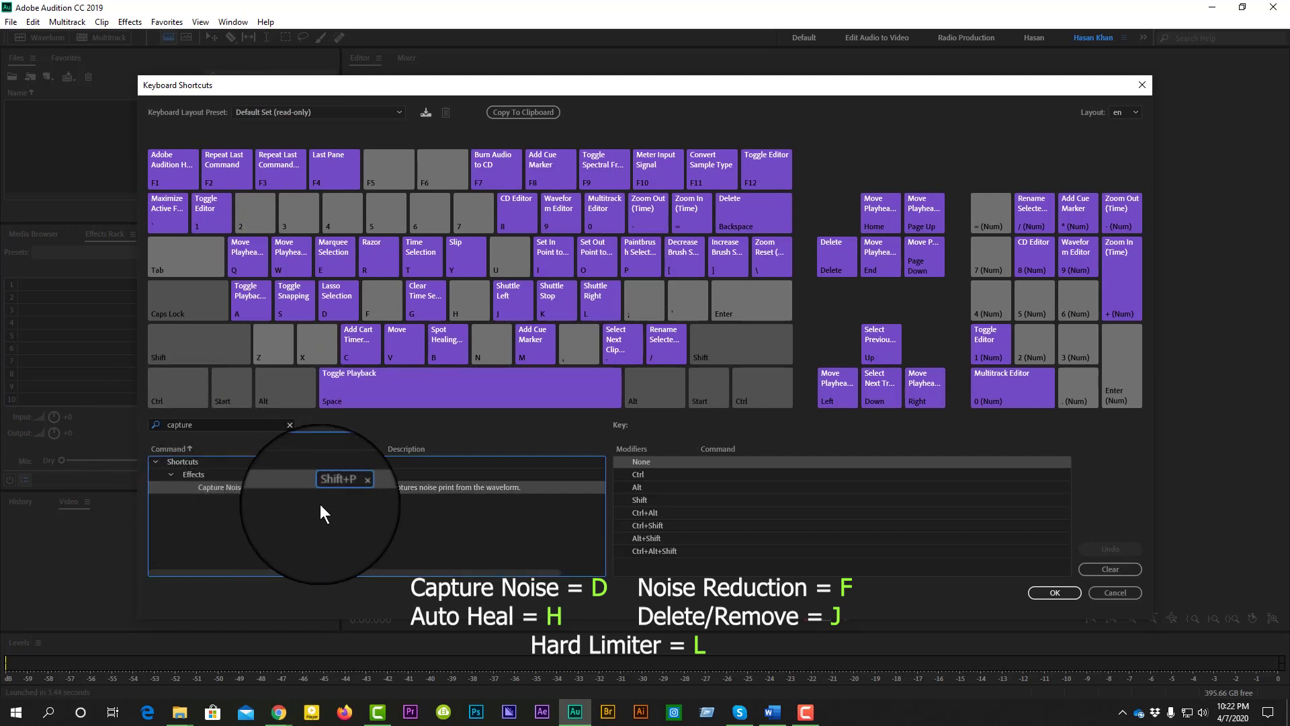
left_click(368, 489)
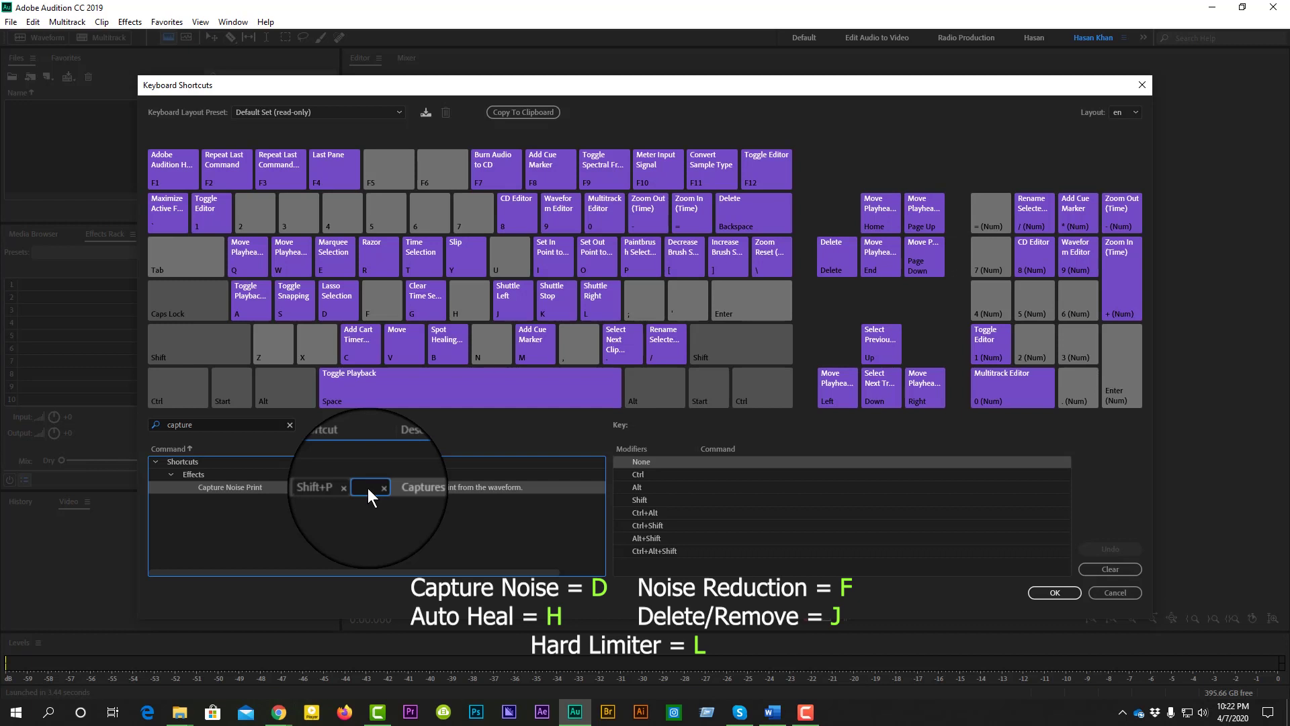
key("d")
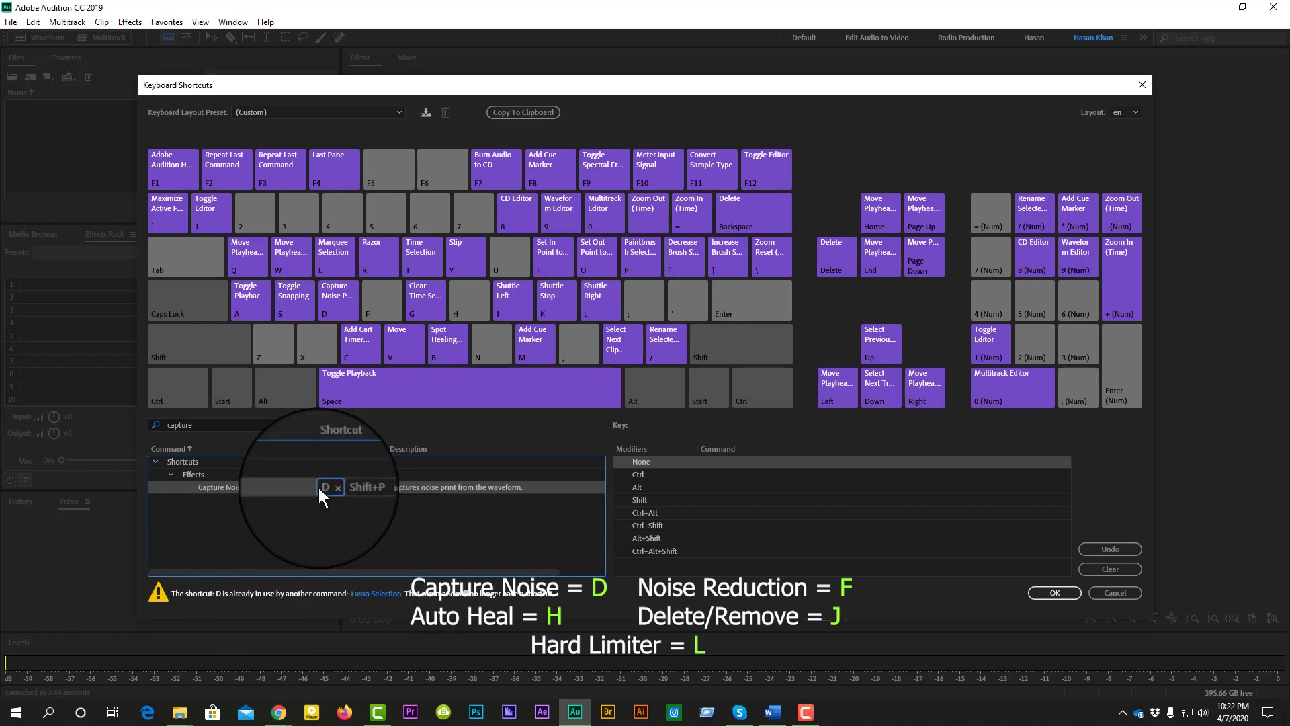
double_click(141, 424)
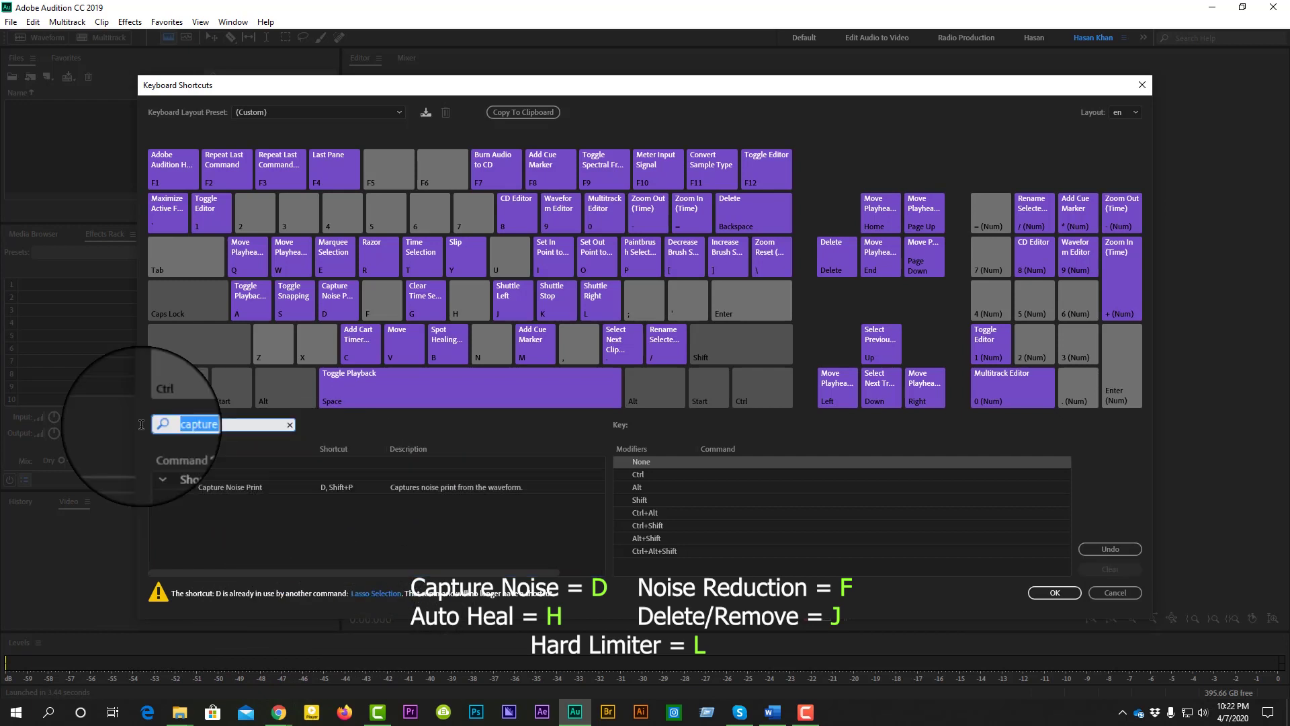
type("noise")
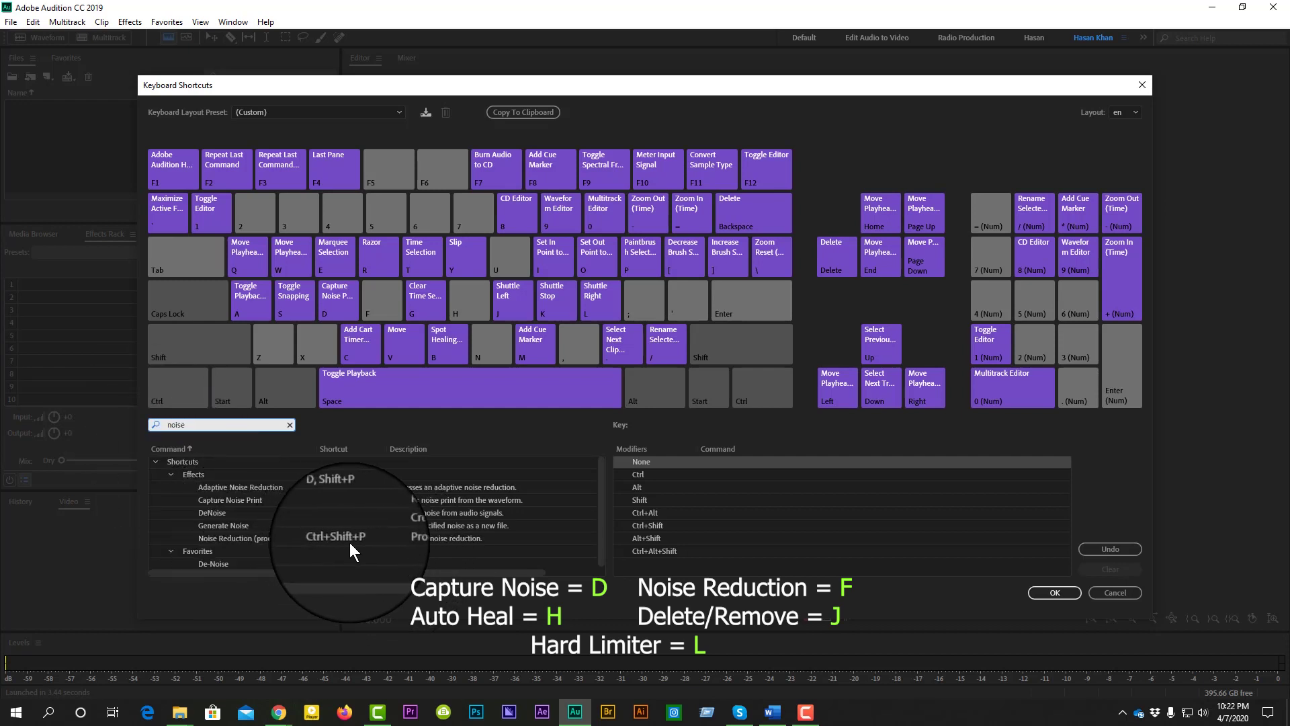
Step: Assign F to Noise Reduction (process) and H to Auto Heal Selection, then clear the search
left_click(372, 538)
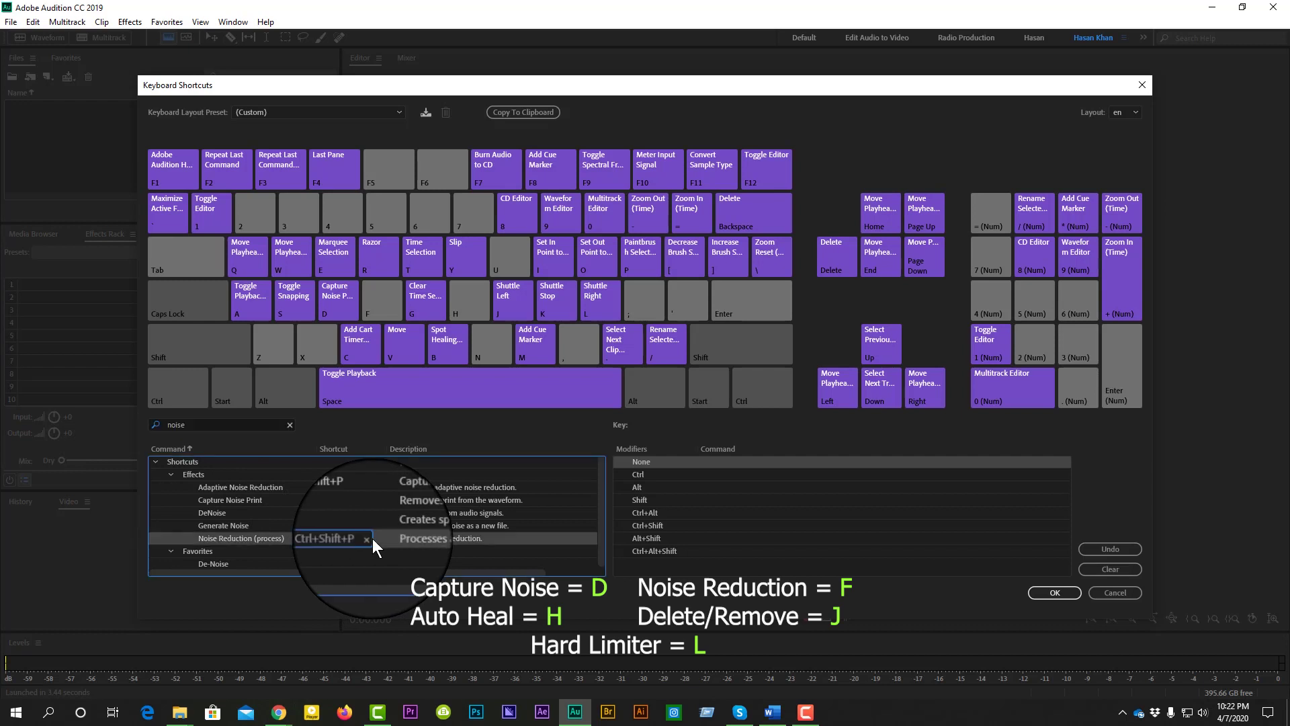
key("f")
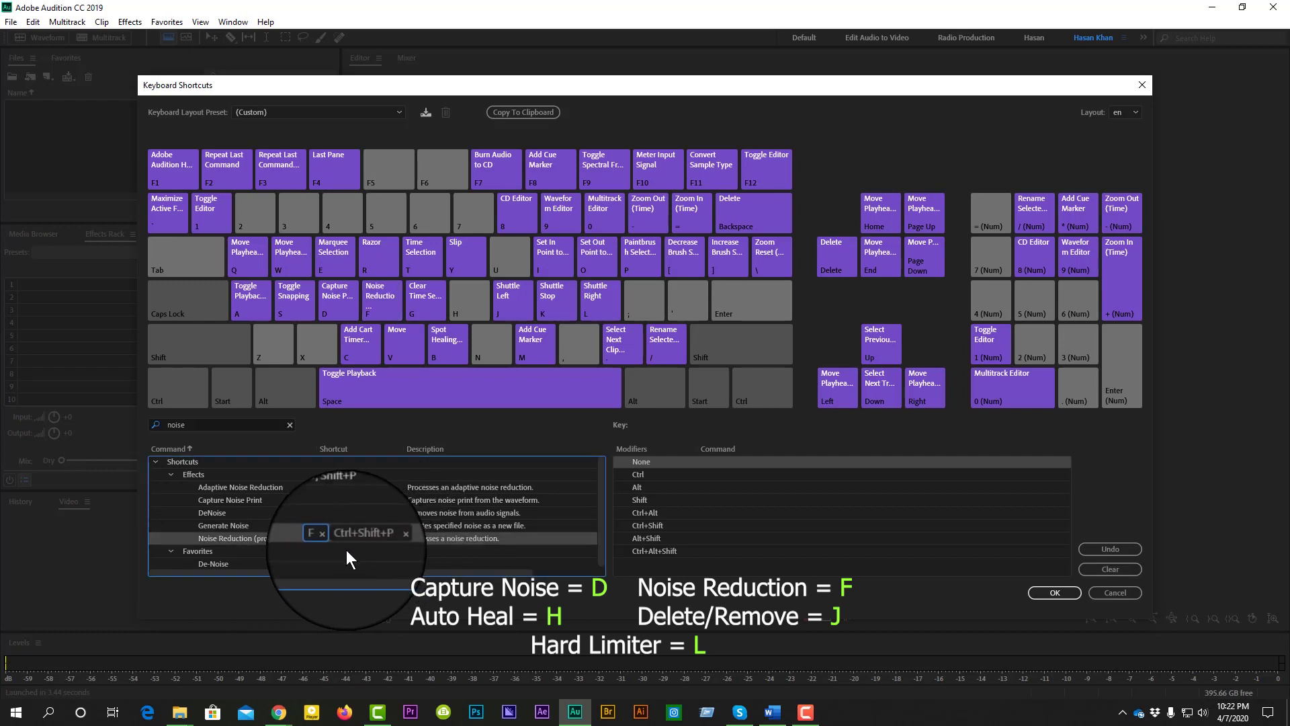
left_click(161, 424)
type("heal")
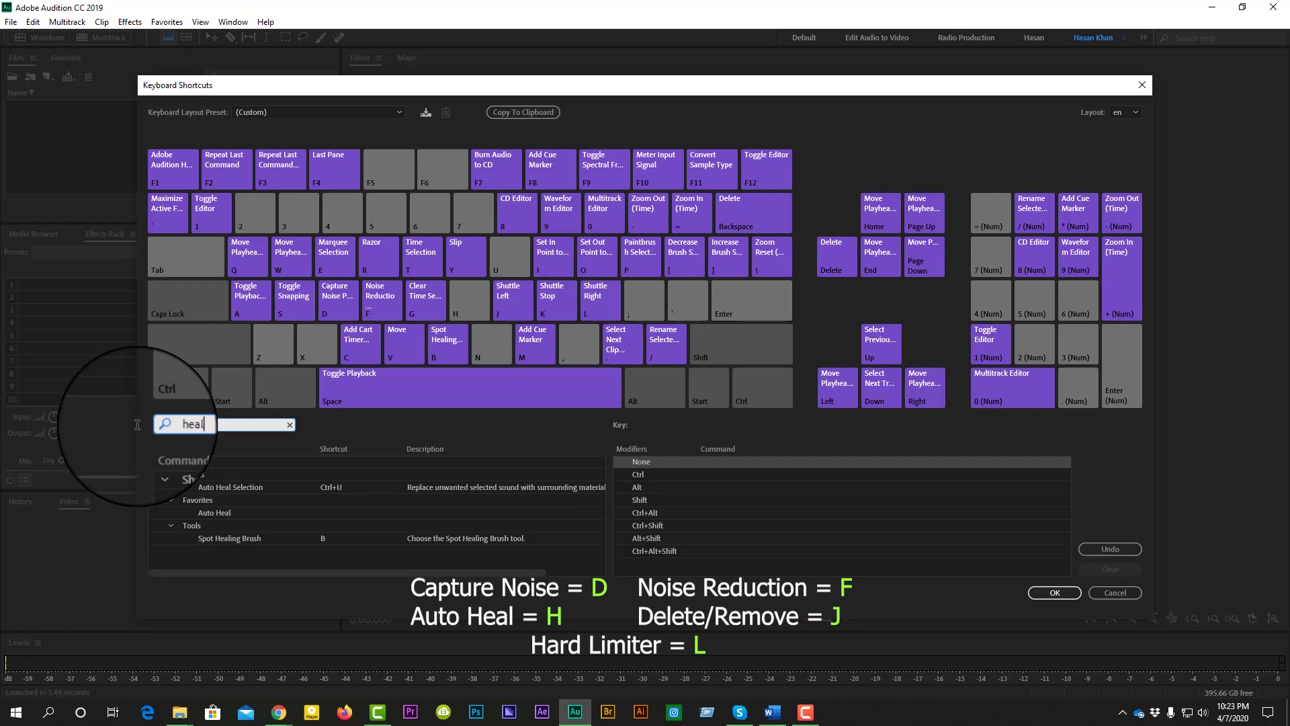
left_click(262, 486)
left_click(372, 489)
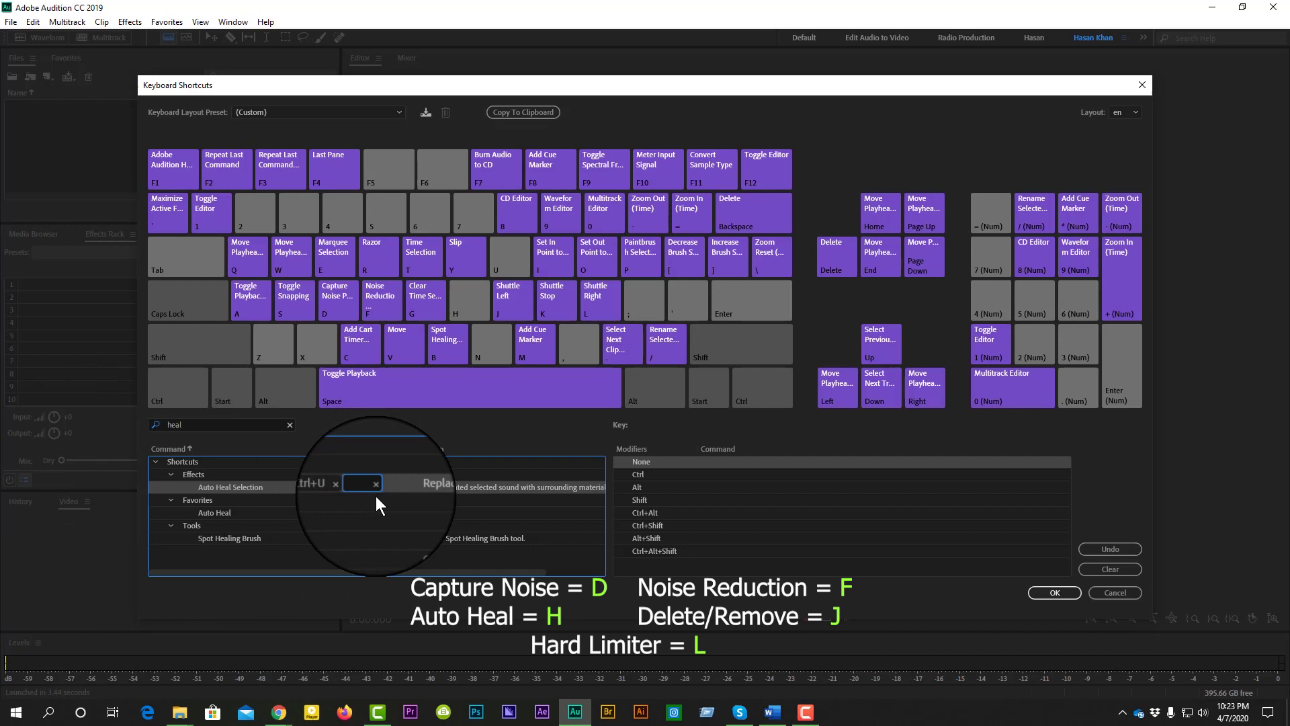
key("h")
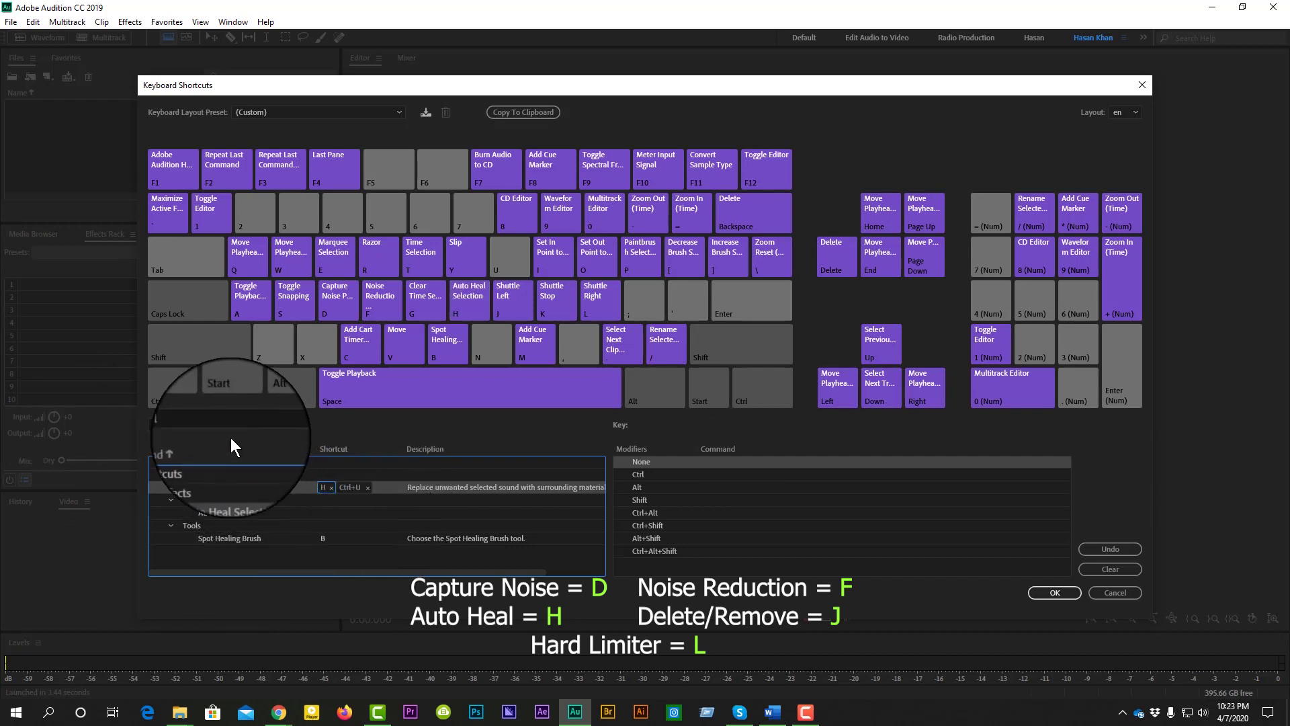
left_click(290, 425)
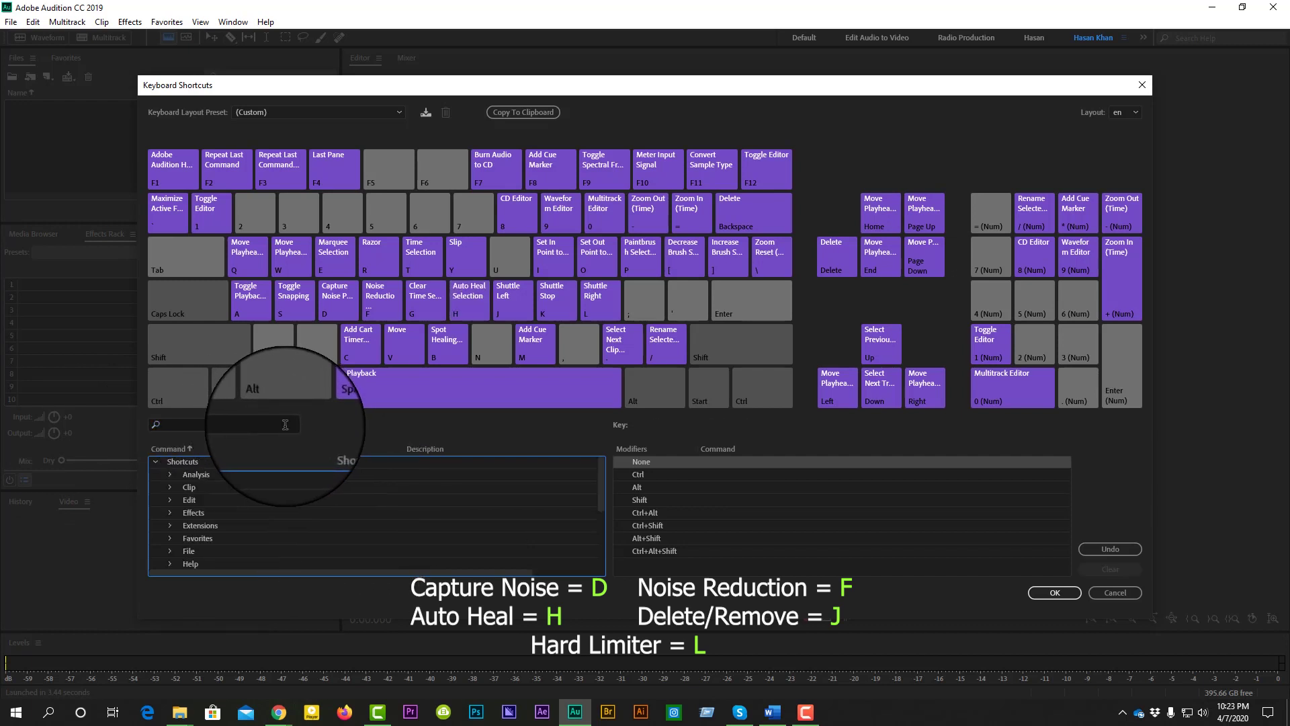
left_click(221, 423)
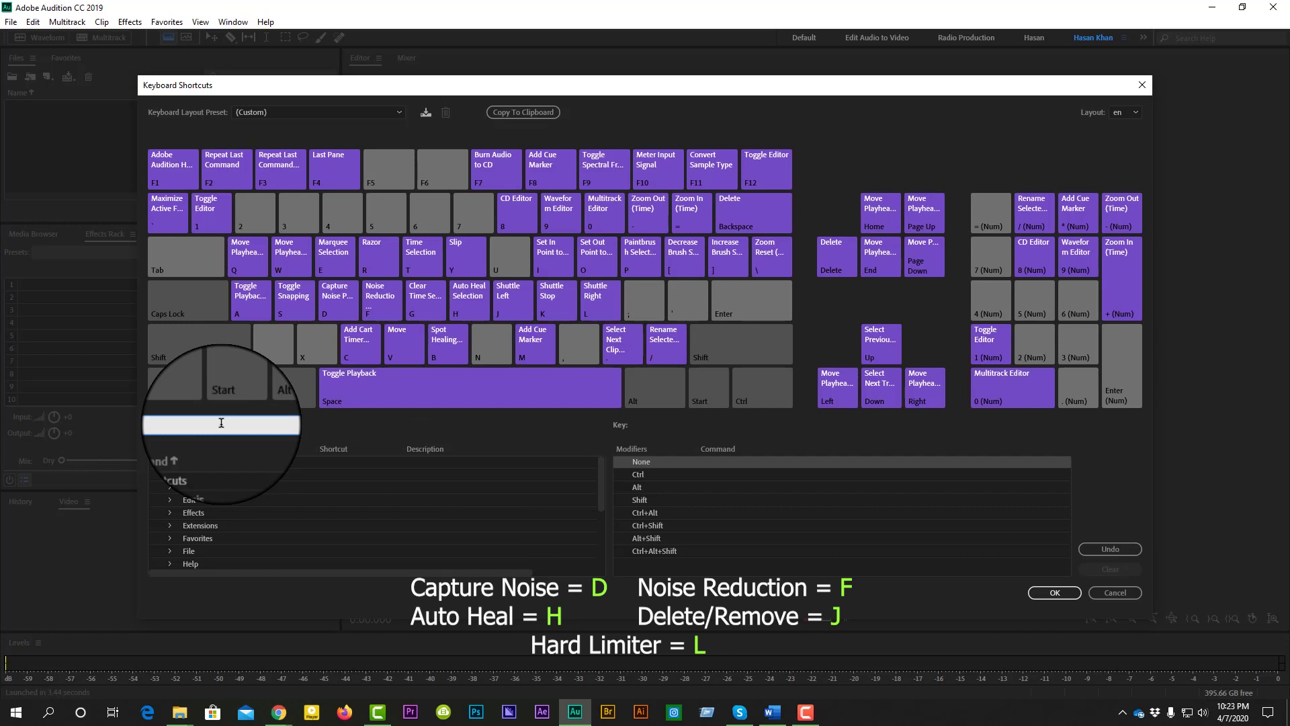
Step: Replace Delete's Shift+. (Num) shortcut with J, then erase the 'dele' search text
type("dele")
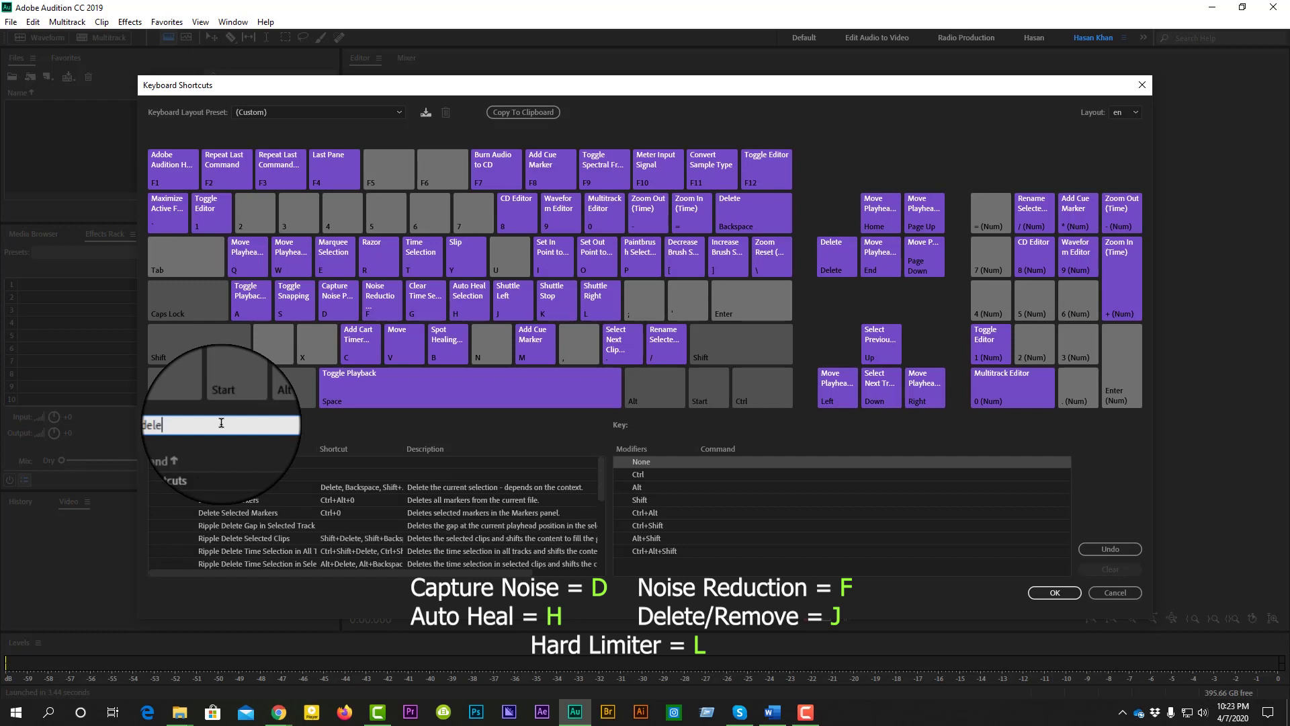
left_click(349, 486)
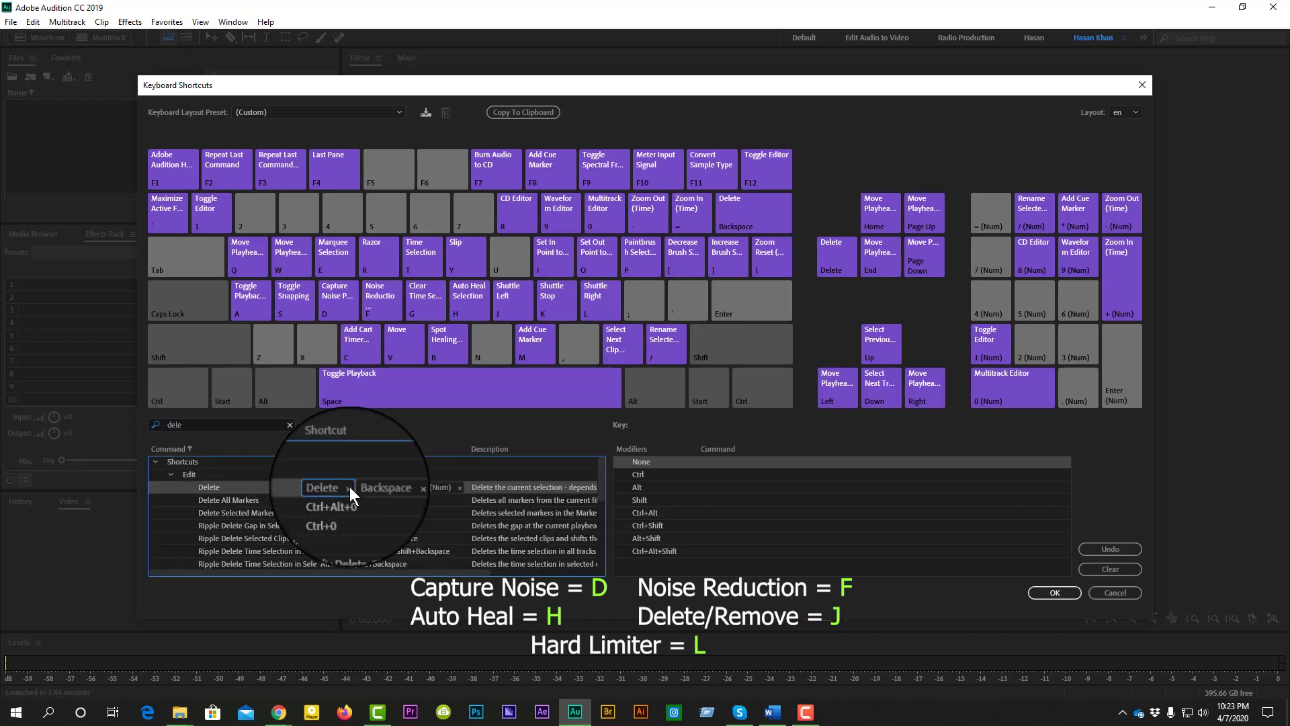
left_click(459, 488)
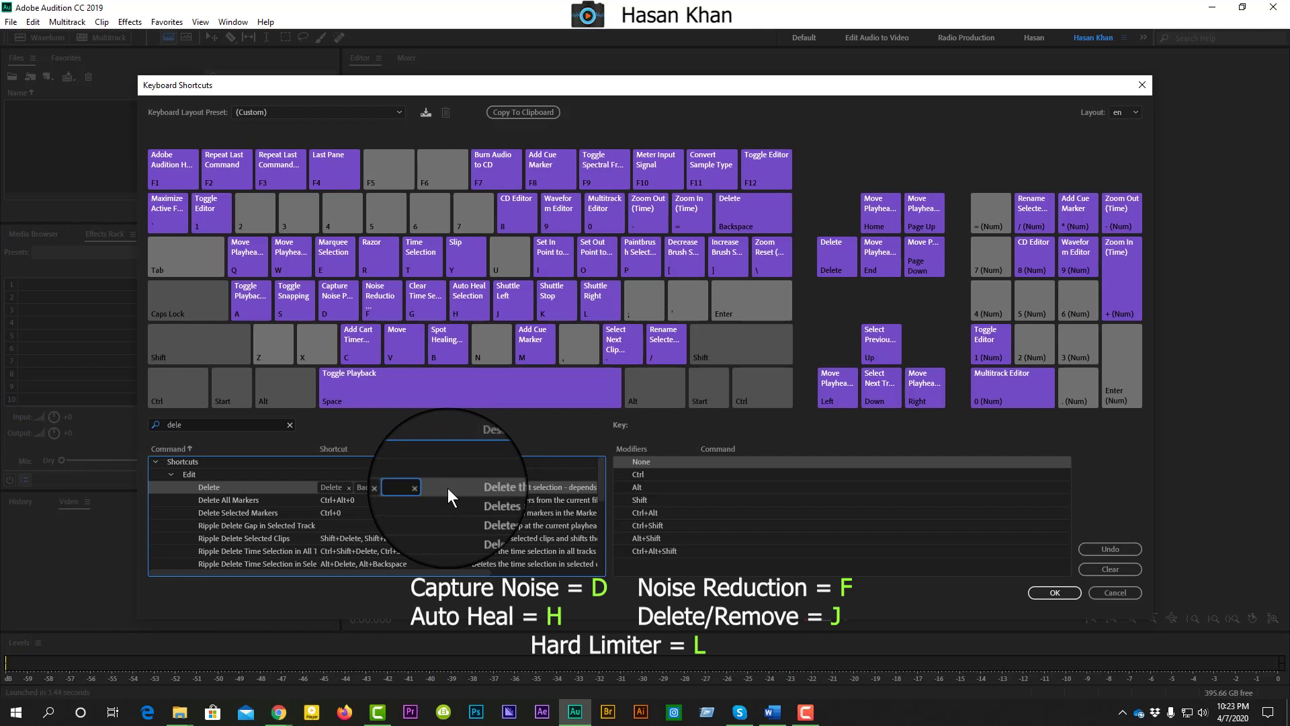
key("j")
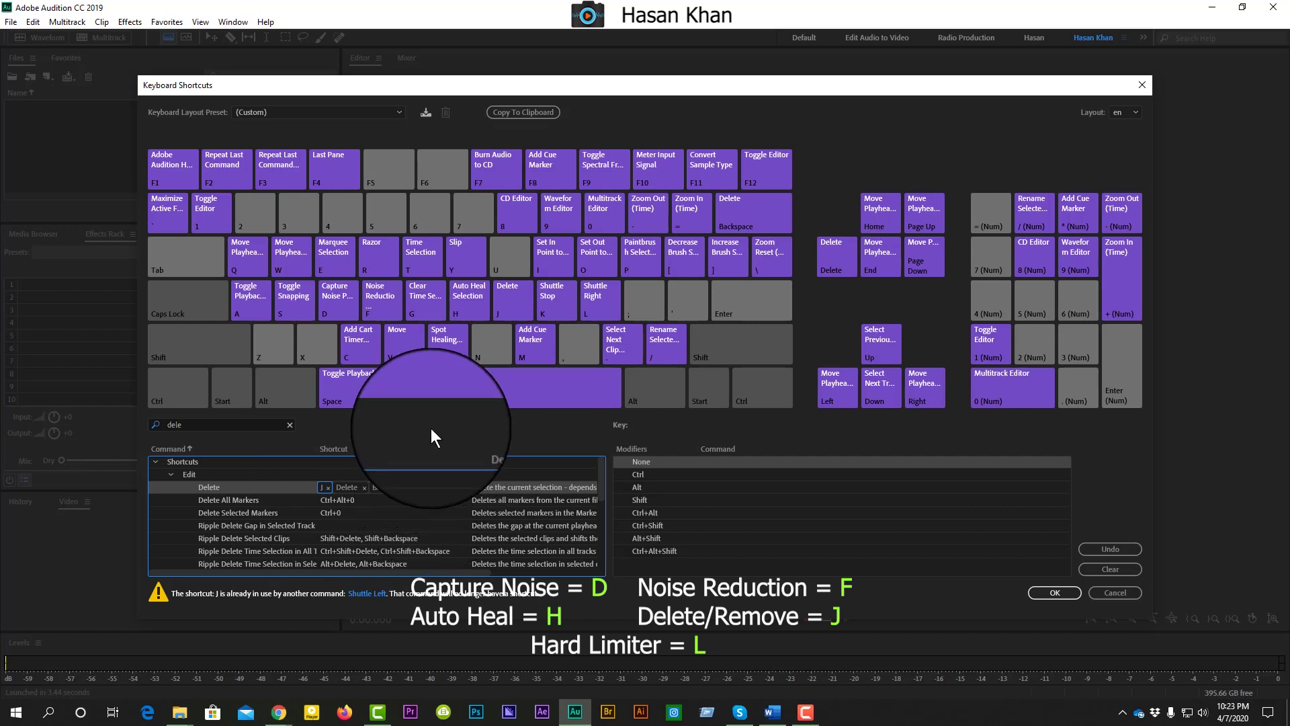
double_click(209, 424)
key("BackSpace")
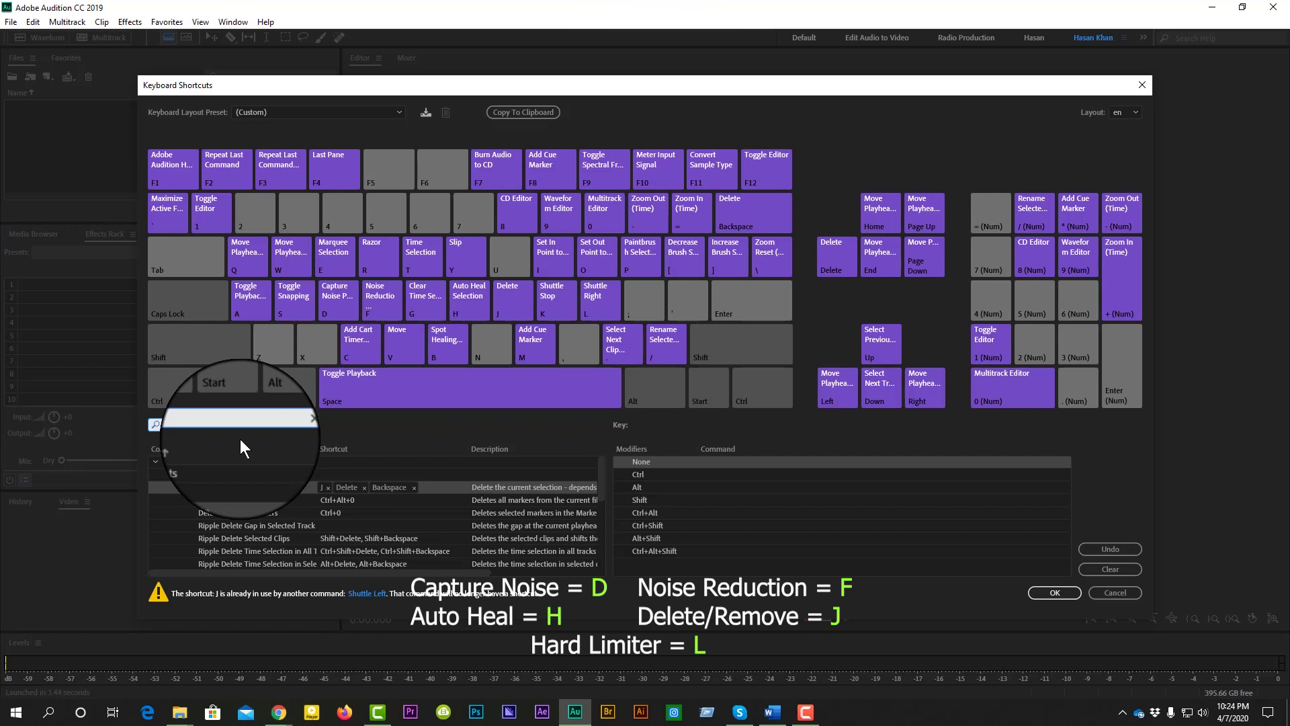
Step: Give Hard Limiter the L shortcut and clear the 'lim' search to list all commands
type("limi")
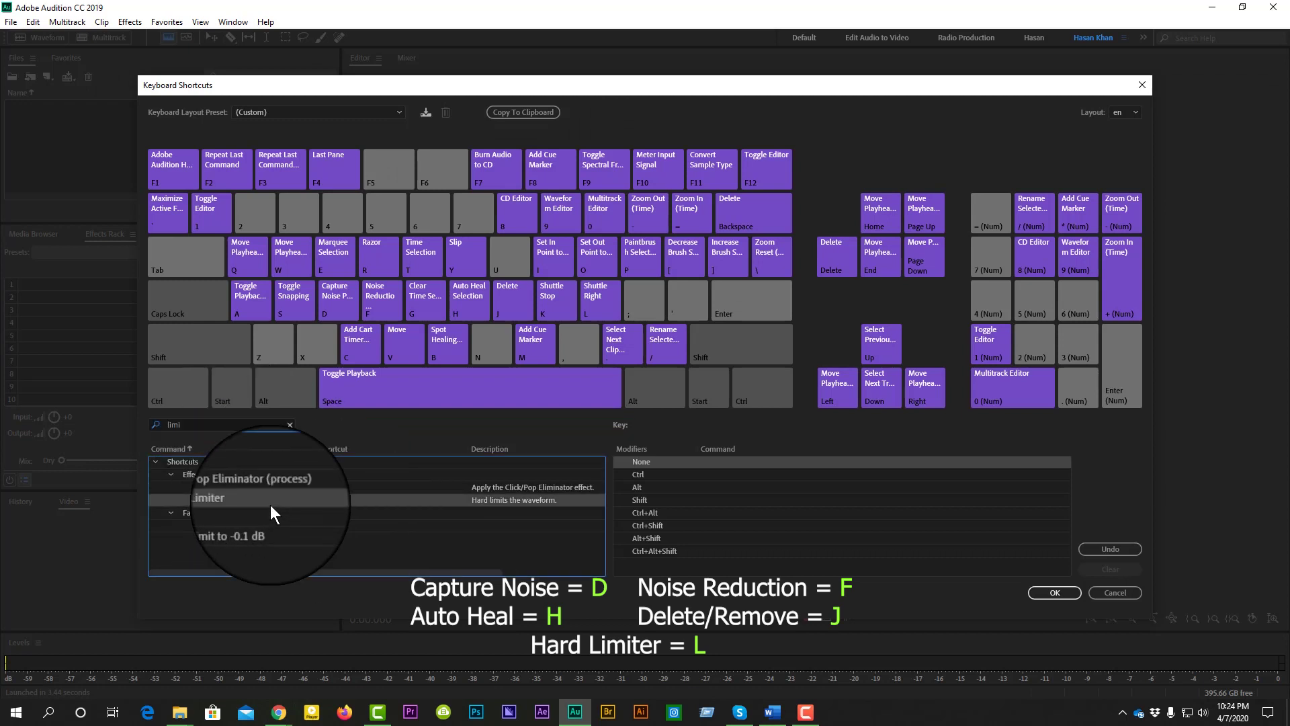
left_click(401, 504)
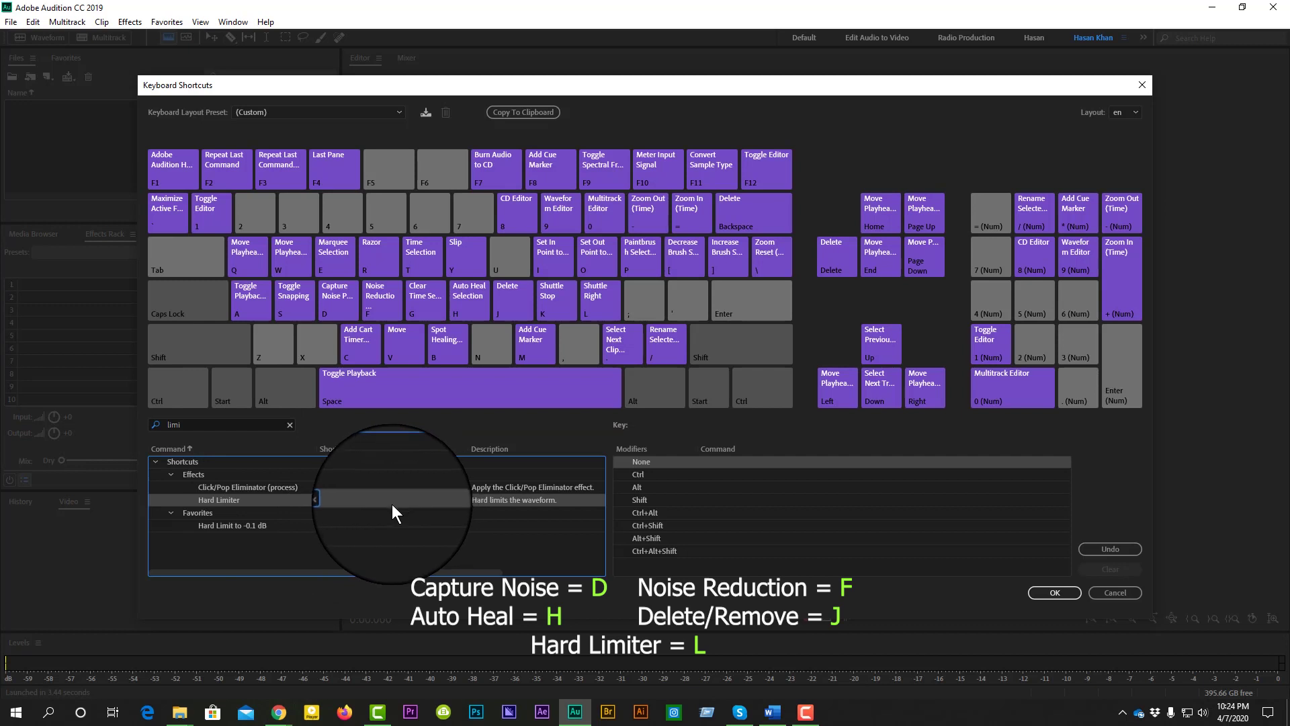
key("l")
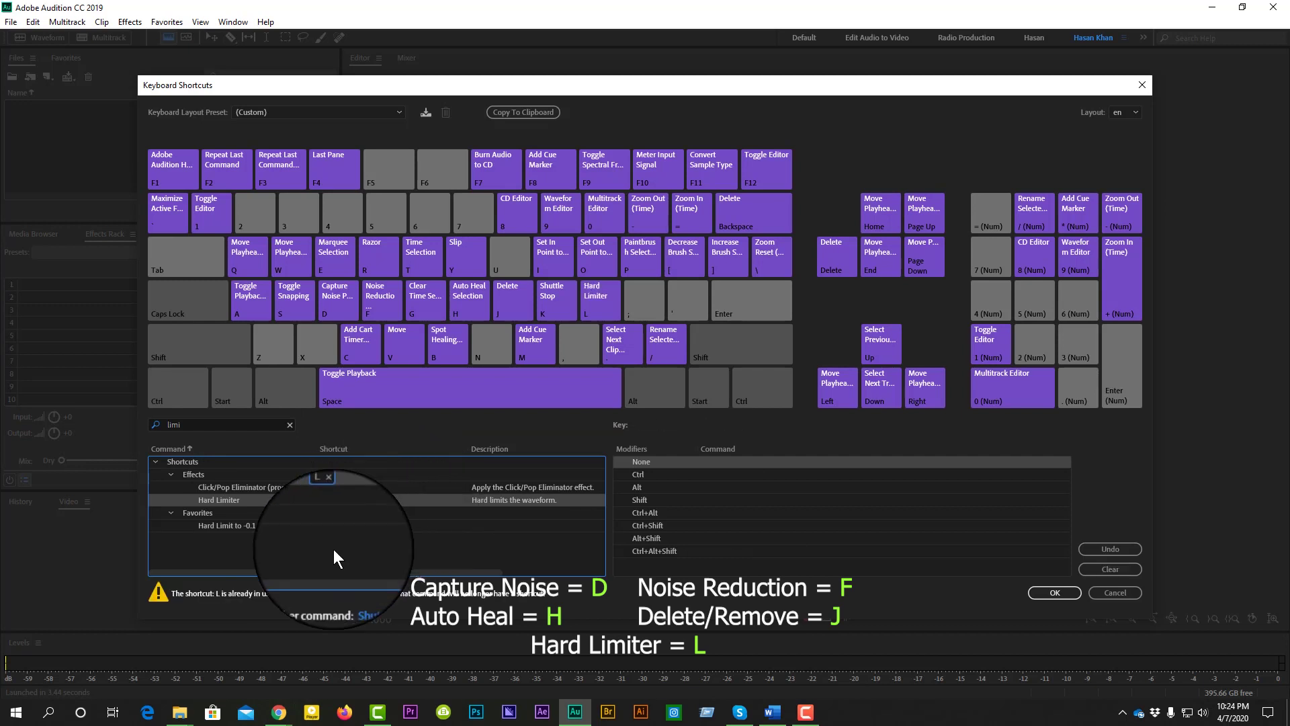
left_click(334, 550)
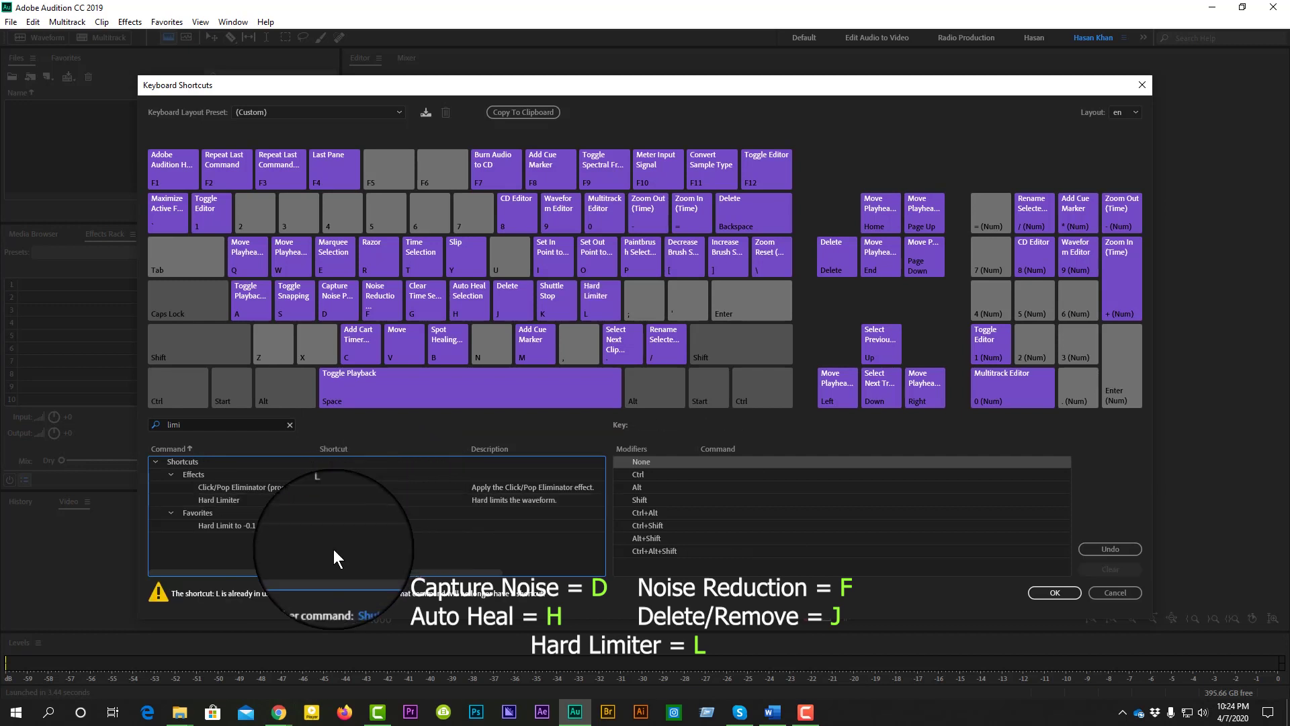
left_click(289, 425)
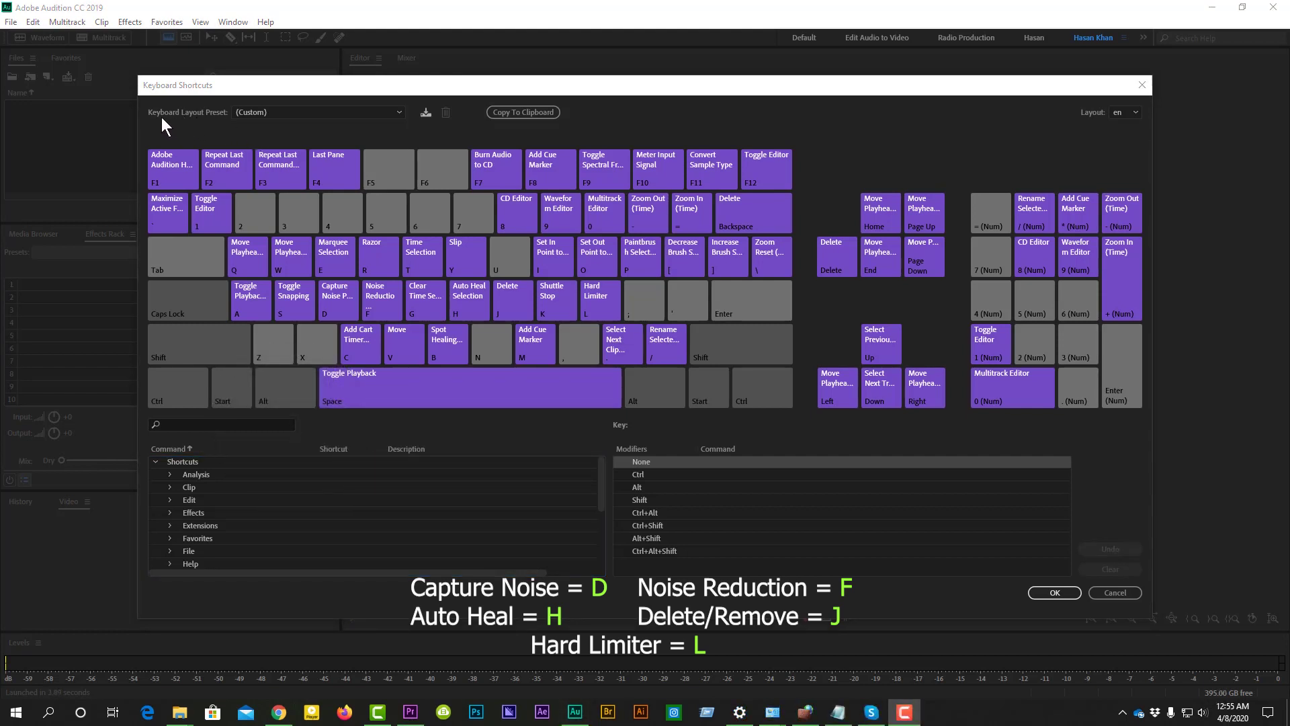
Step: Save the current shortcuts as a new keyboard layout preset under a custom name
left_click(425, 112)
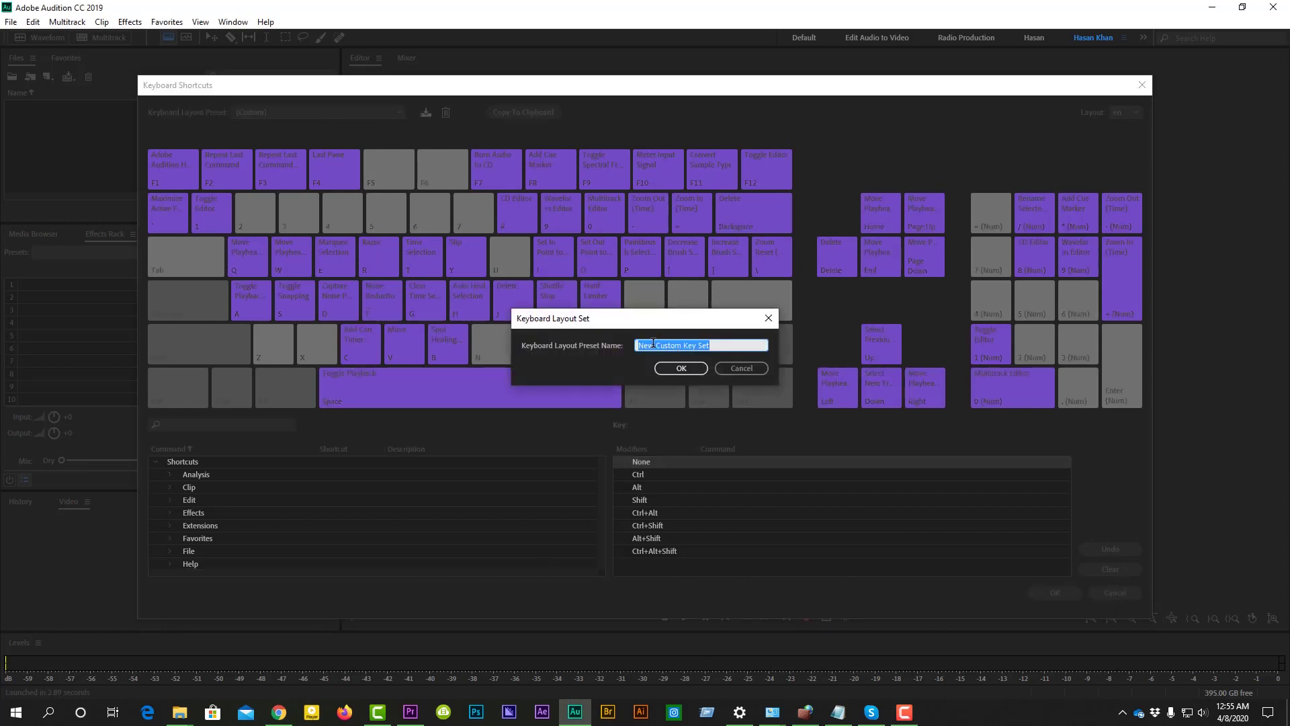
type("hasanShortcut")
left_click(700, 369)
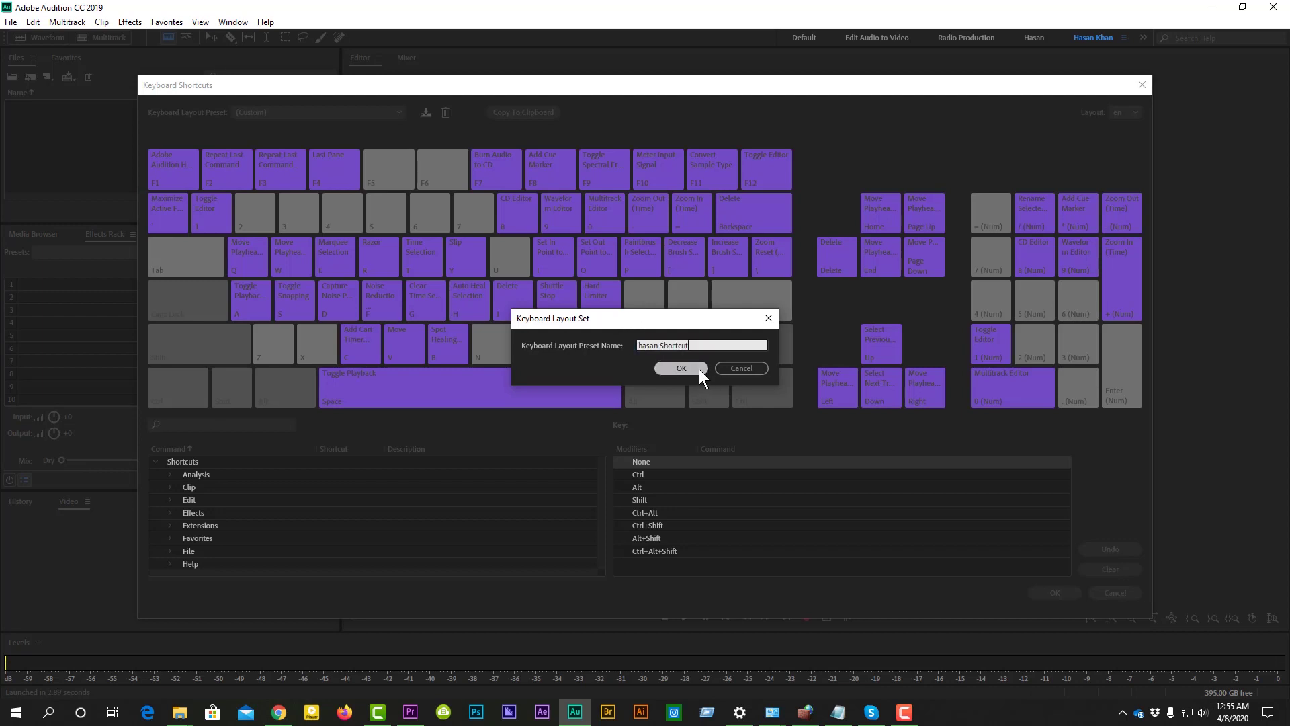
Step: Switch the preset to Default Set and back to the saved custom preset, then confirm with OK
left_click(325, 115)
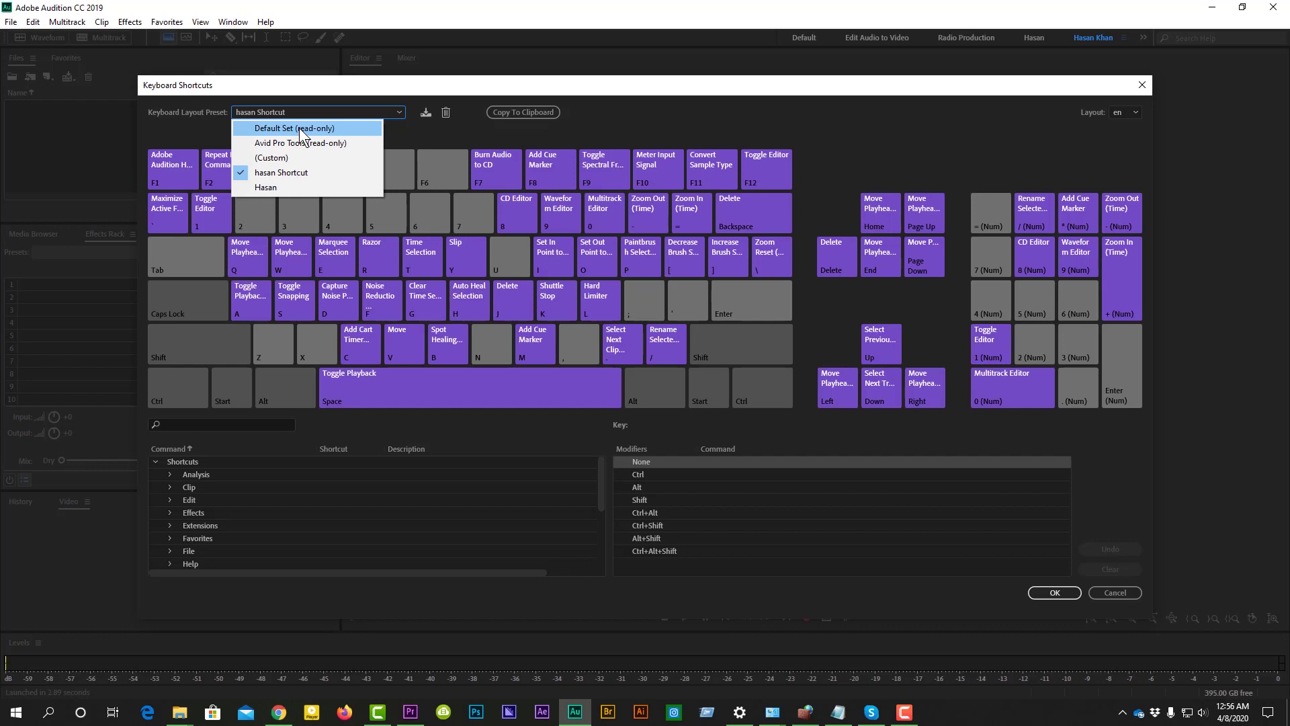
left_click(299, 128)
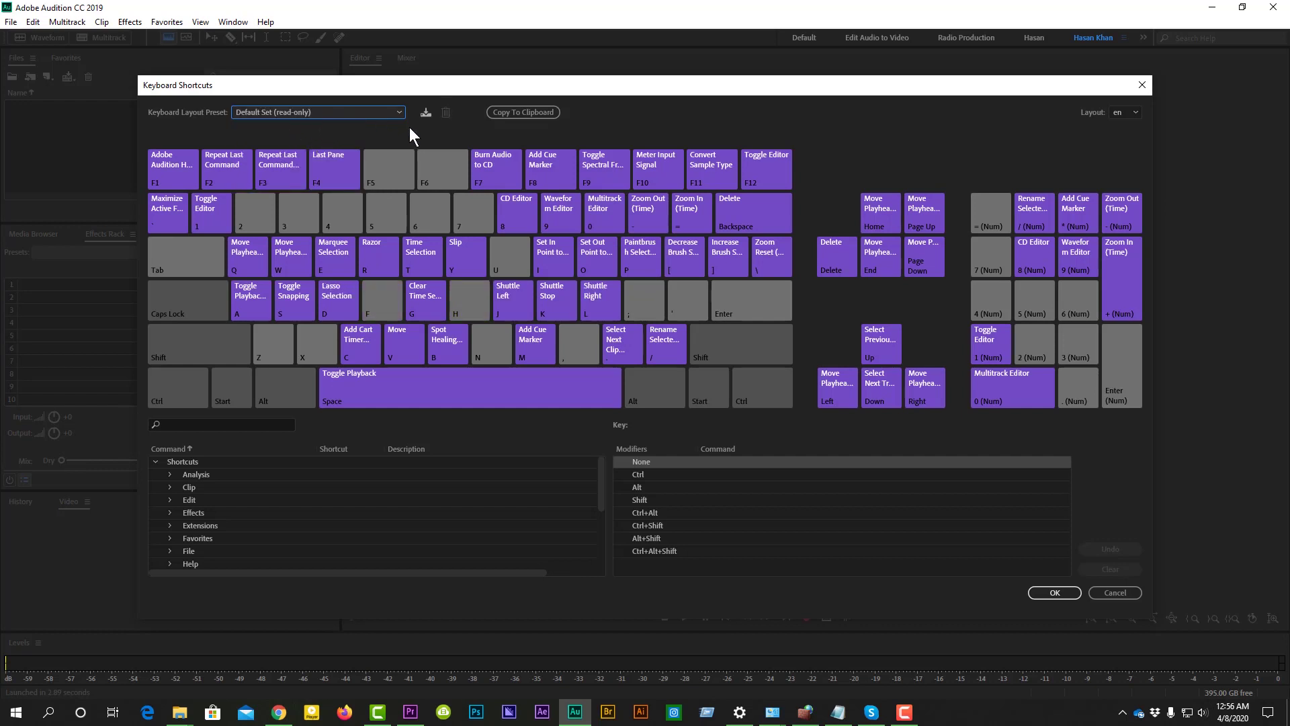
left_click(292, 113)
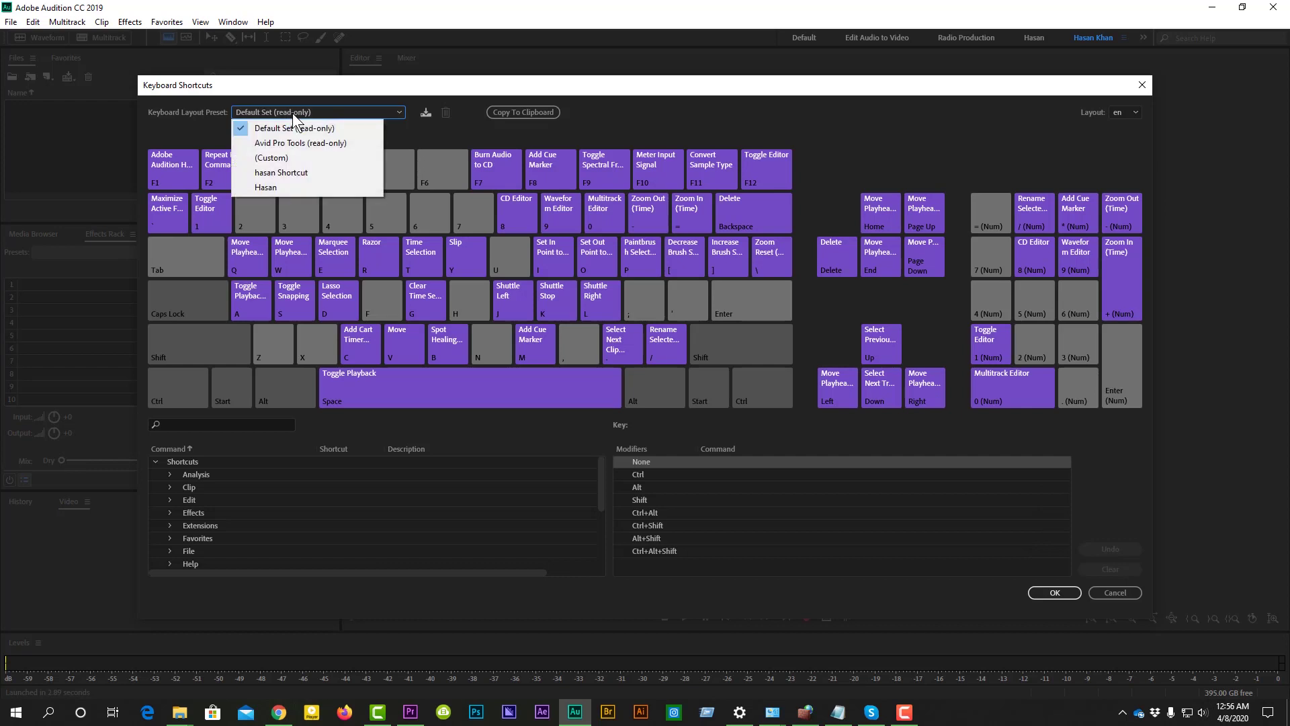
left_click(298, 170)
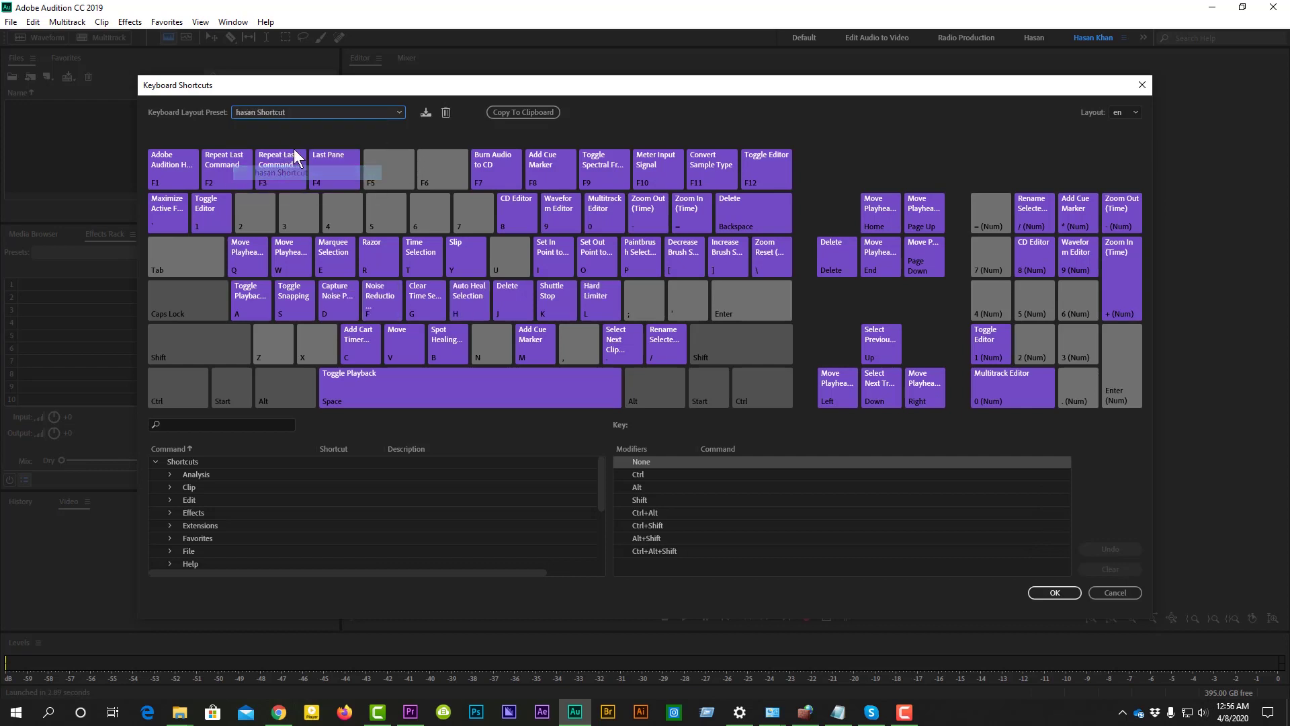
left_click(1051, 593)
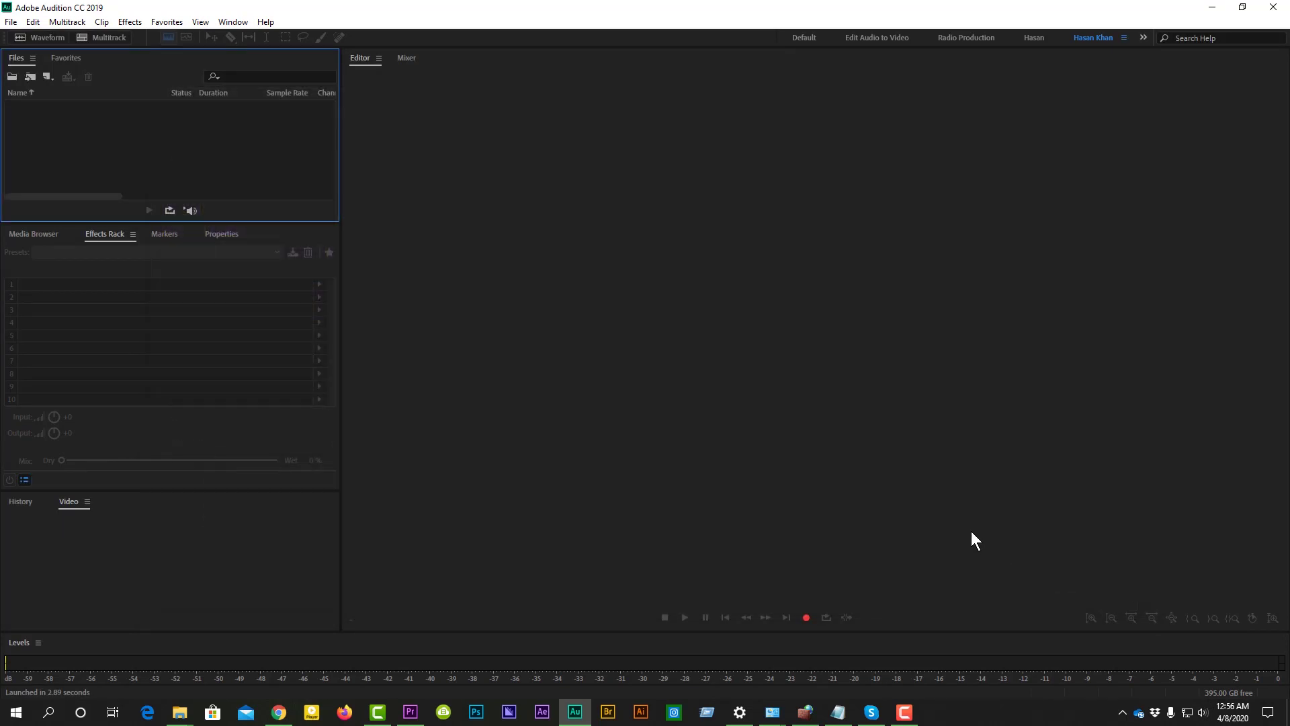